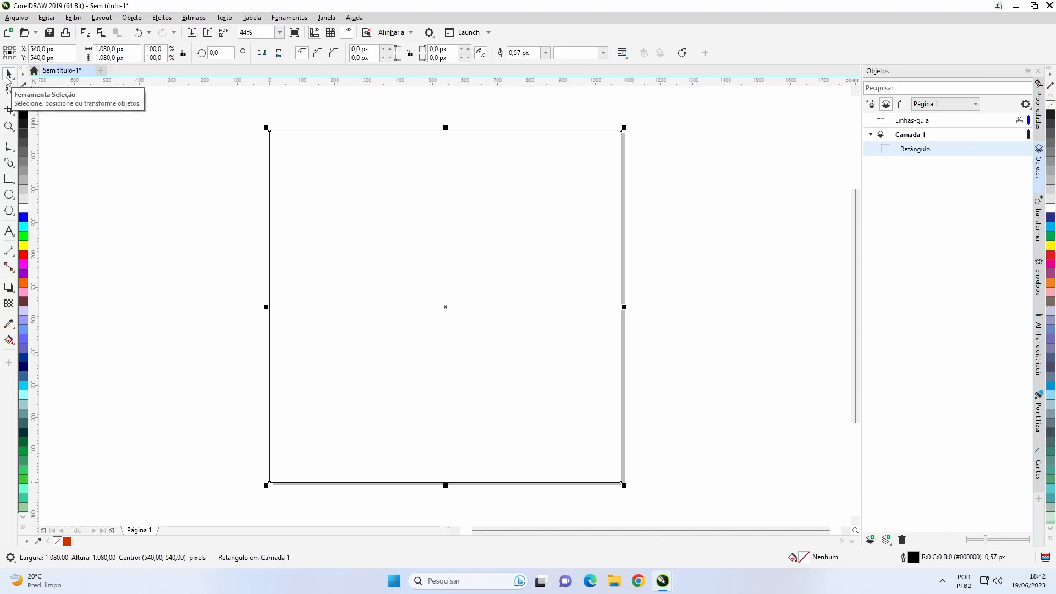
# Step: Fill the page-sized rectangle with a diagonal linear gradient, light grey at the lower-left corner to white at the upper-right corner
pyautogui.click(197, 230)
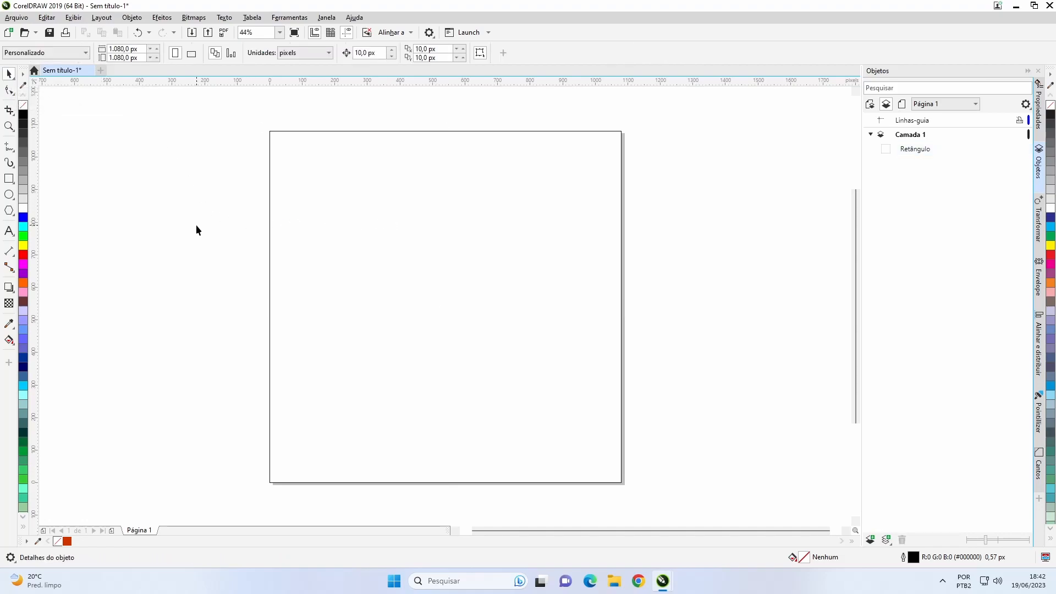
pyautogui.press('g')
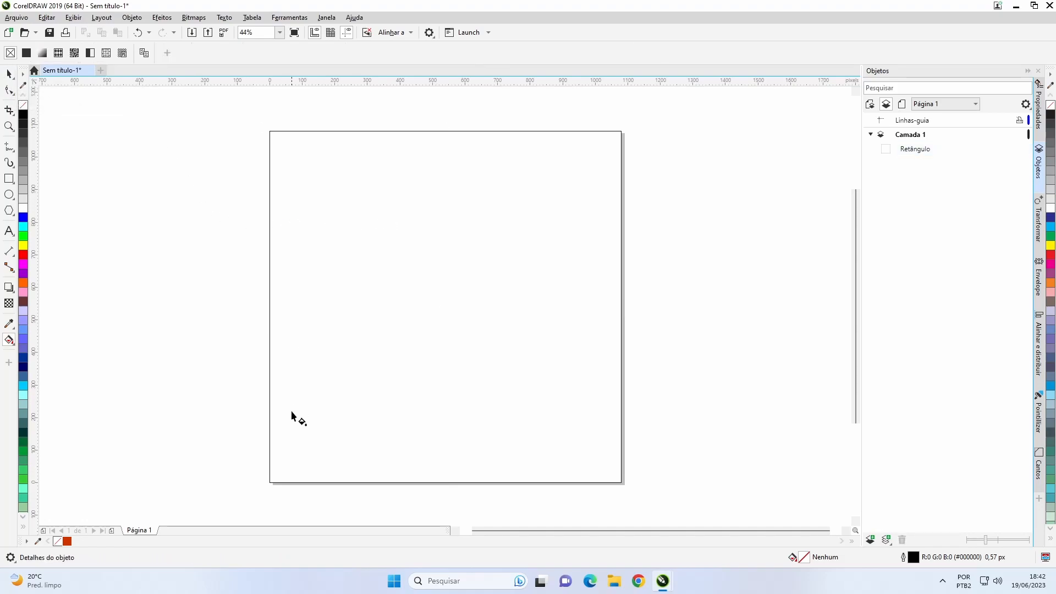
pyautogui.click(269, 483)
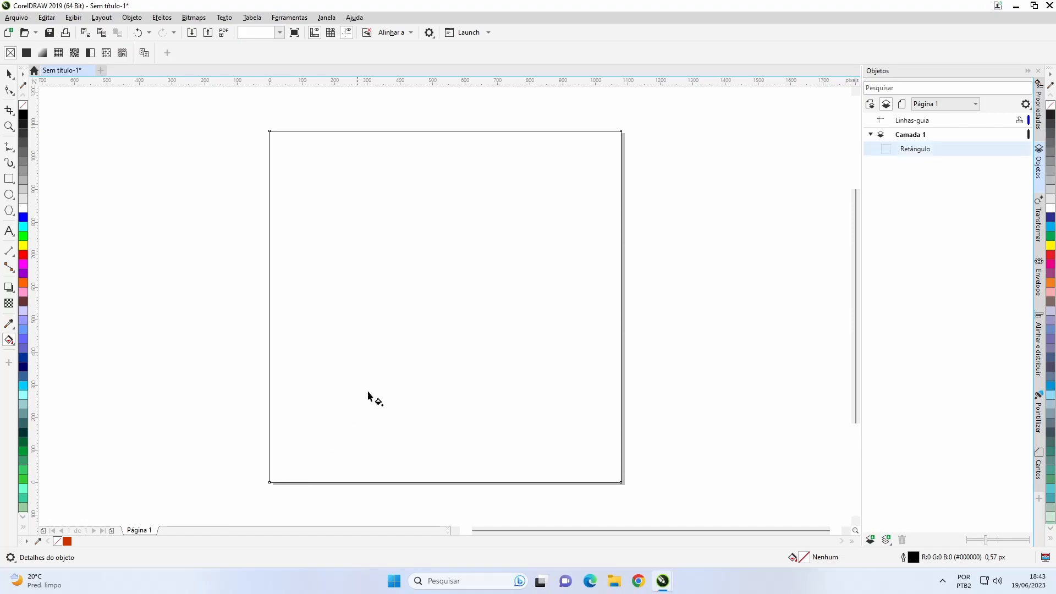
pyautogui.moveTo(270, 483); pyautogui.dragTo(622, 131)
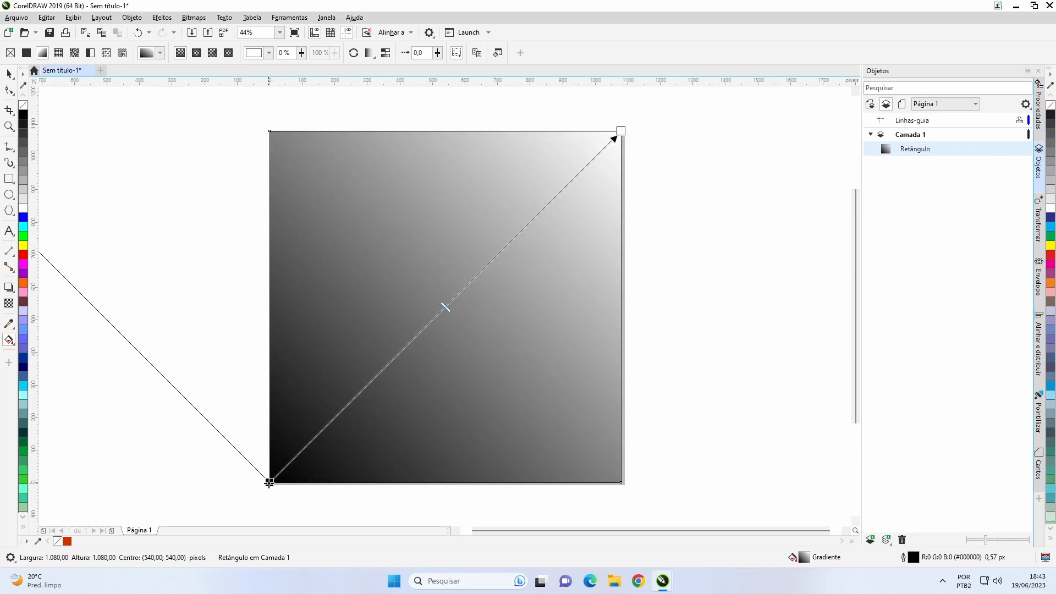
pyautogui.click(269, 483)
pyautogui.click(25, 203)
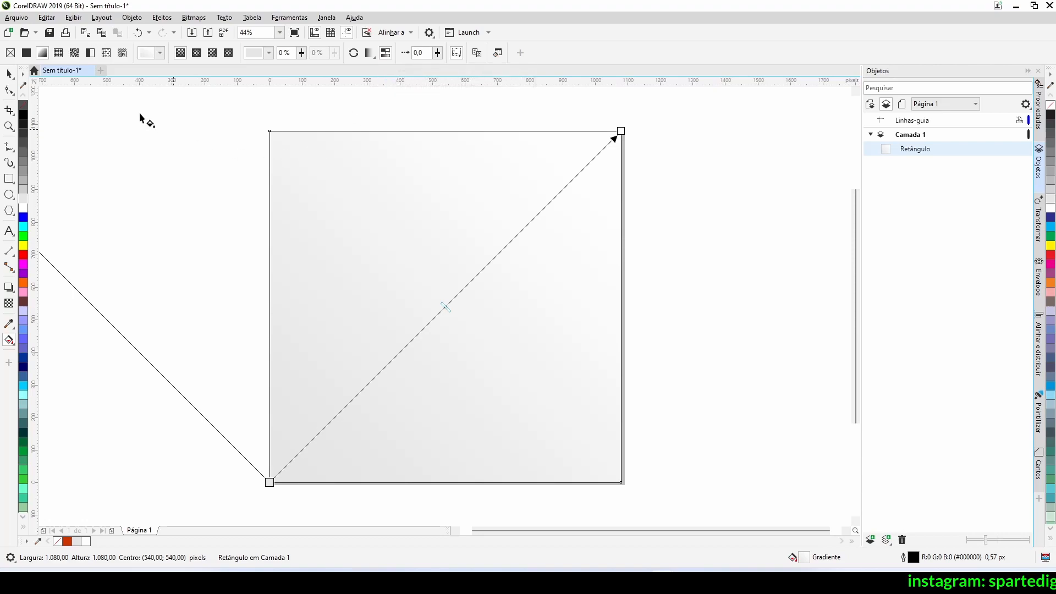
# Step: Remove the background rectangle's outline by setting its outline width to Nenhum
pyautogui.click(9, 75)
pyautogui.click(549, 52)
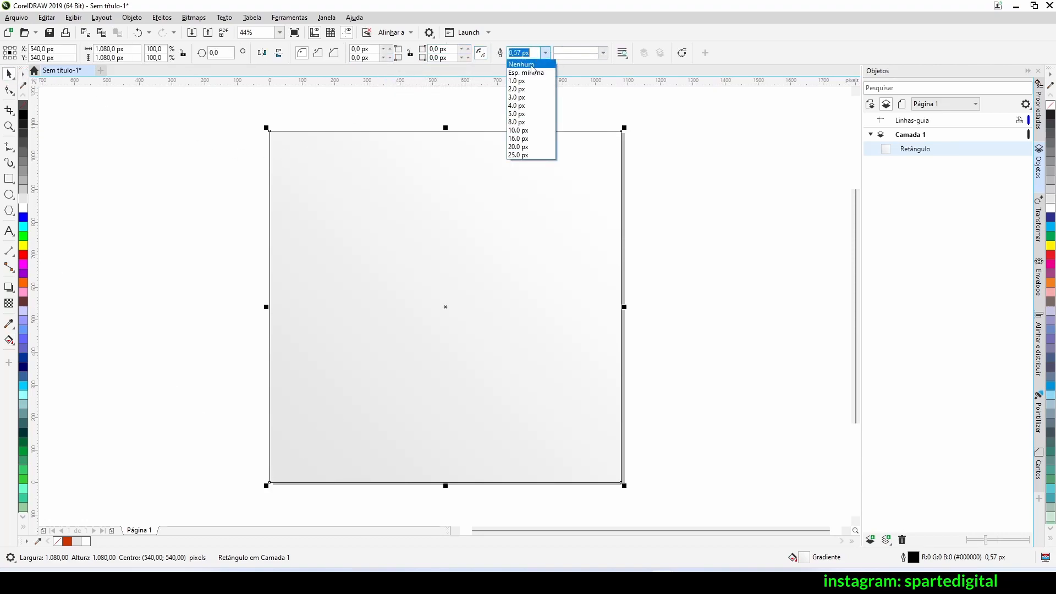
pyautogui.click(523, 64)
pyautogui.click(229, 232)
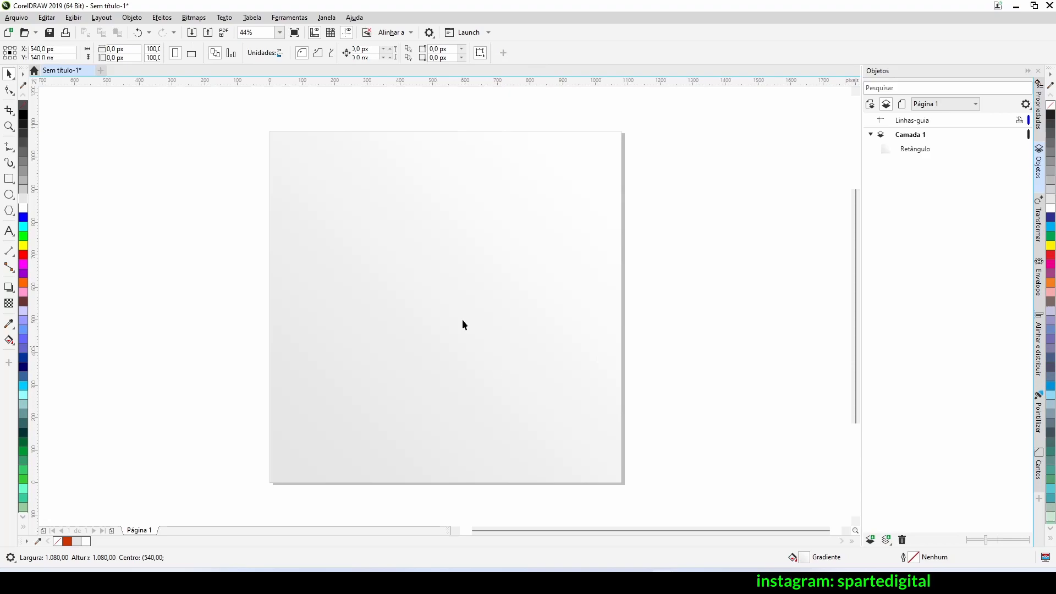
# Step: Lock the background rectangle and check that it cannot be moved
pyautogui.rightClick(438, 298)
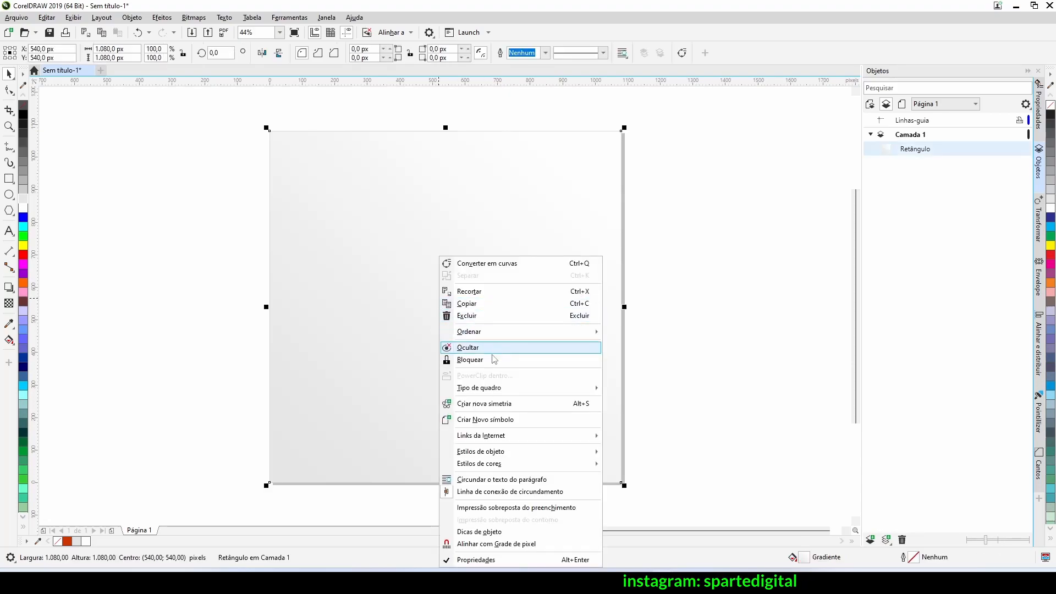
pyautogui.click(468, 360)
pyautogui.click(651, 328)
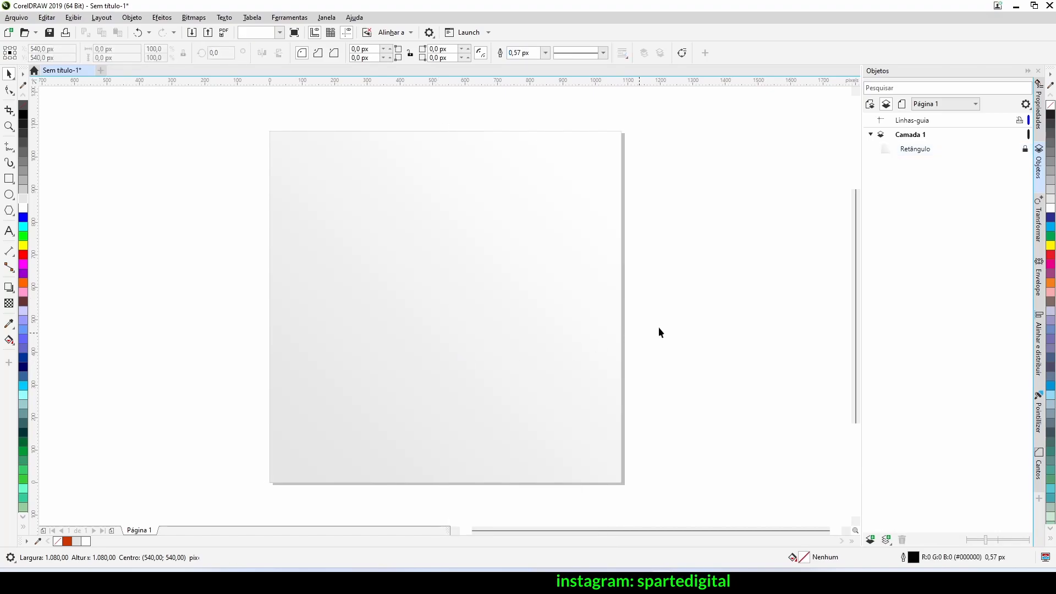
pyautogui.moveTo(514, 248); pyautogui.dragTo(427, 336)
pyautogui.moveTo(474, 210); pyautogui.dragTo(401, 394)
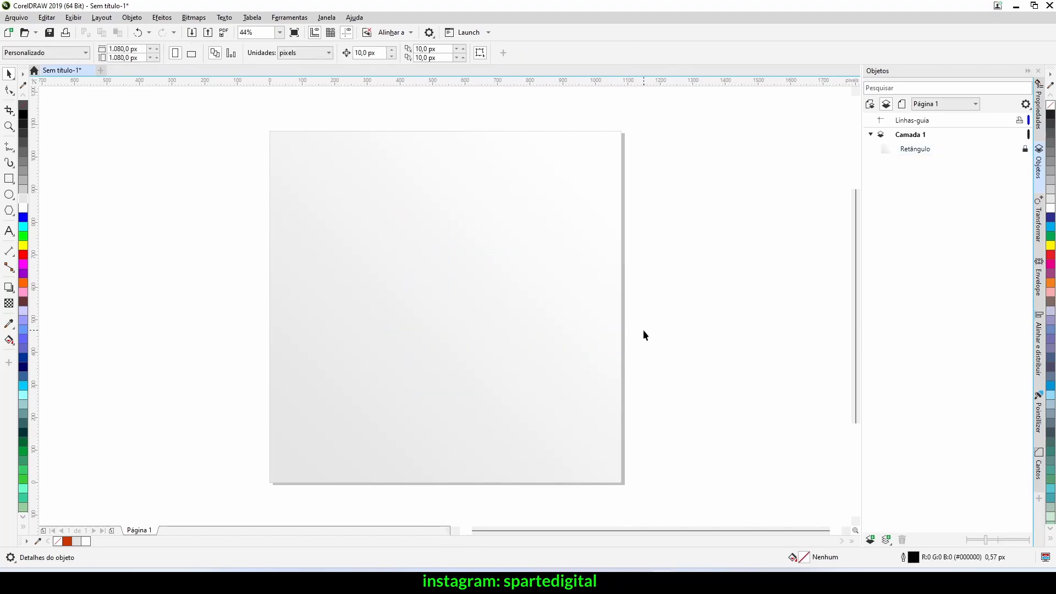
# Step: Add artistic text reading "BLEND" and "TOOL" on two lines over the background
pyautogui.click(8, 231)
pyautogui.click(343, 274)
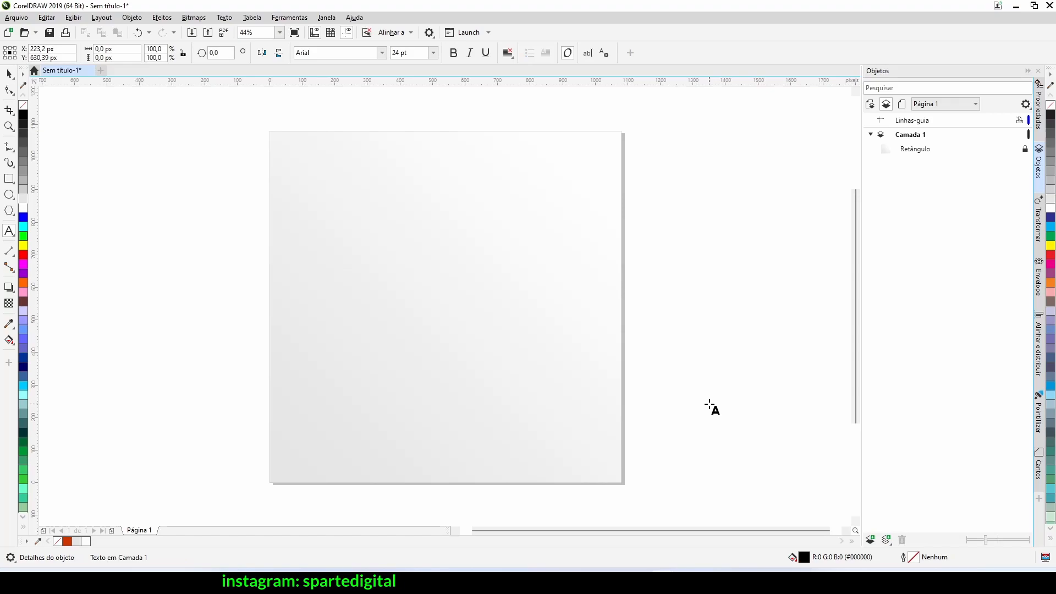
pyautogui.write('BLEND')
pyautogui.press('Return')
pyautogui.write('TOOO')
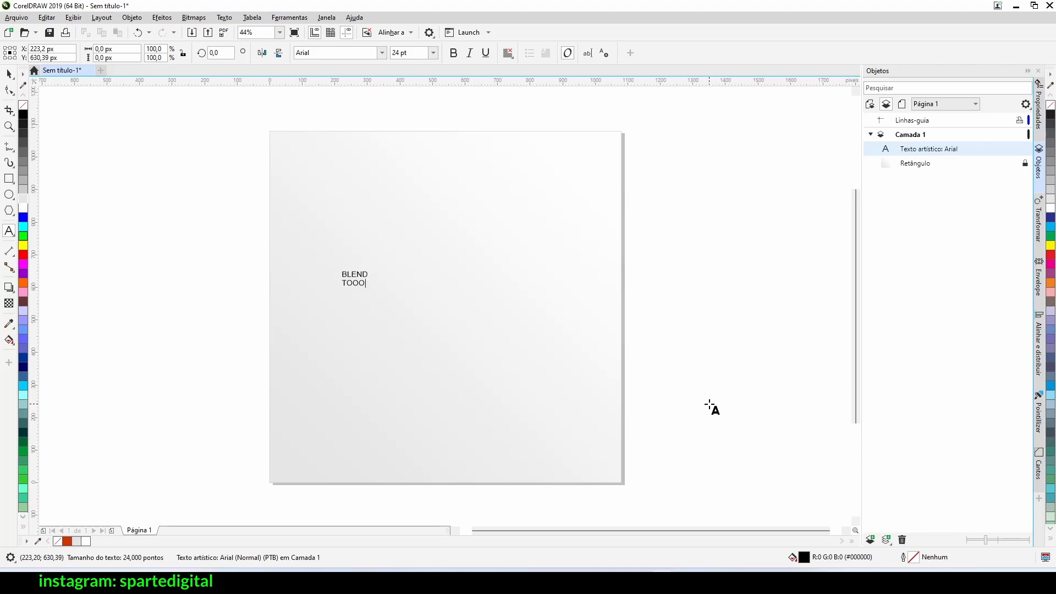
pyautogui.press('BackSpace')
pyautogui.write('L')
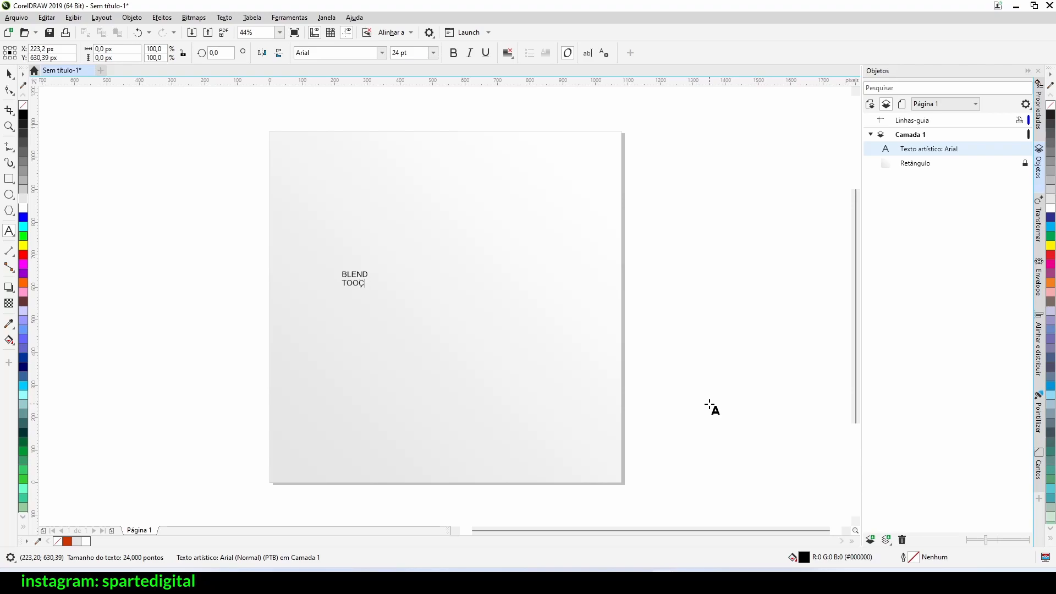
# Step: Centre-align the two text lines and enlarge the text proportionally to about 203 pt
pyautogui.click(9, 74)
pyautogui.press('space')
pyautogui.click(508, 53)
pyautogui.click(523, 92)
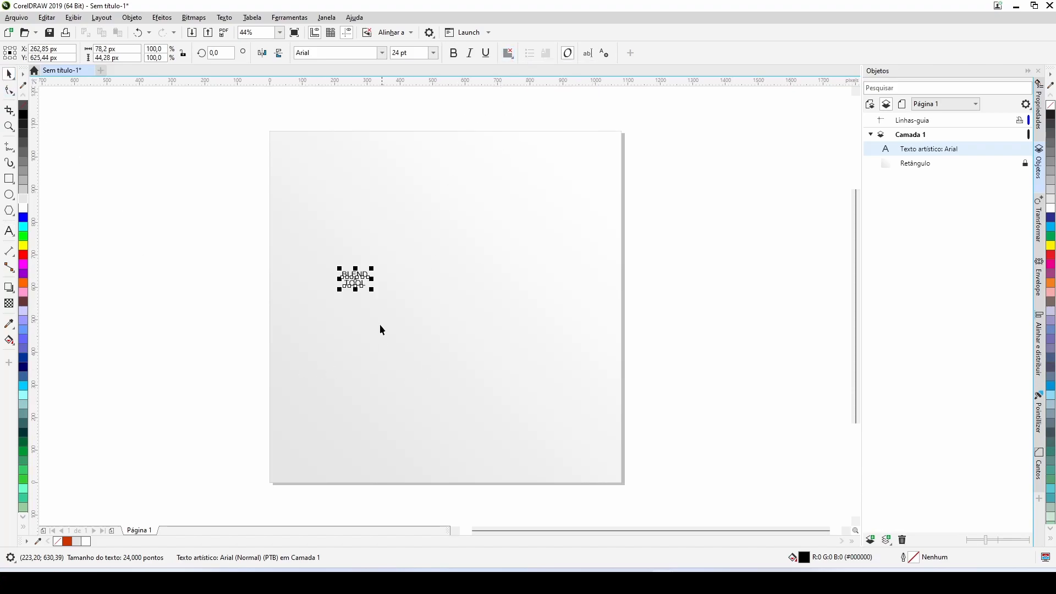
pyautogui.moveTo(373, 290); pyautogui.dragTo(557, 443)
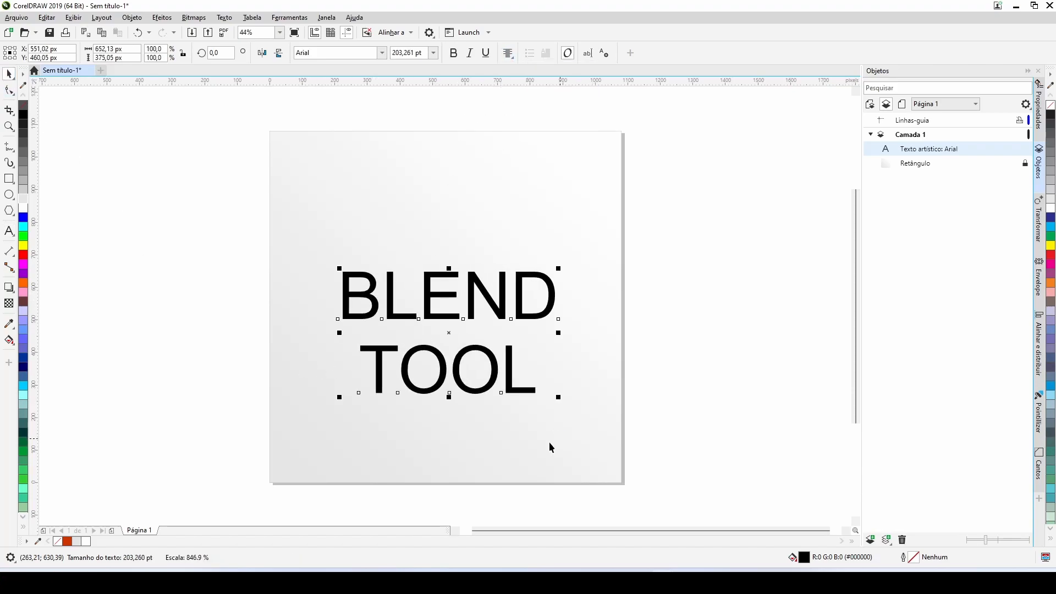
# Step: Set the font of the BLEND TOOL text to Gotham Black (Regular, Médio)
pyautogui.click(382, 53)
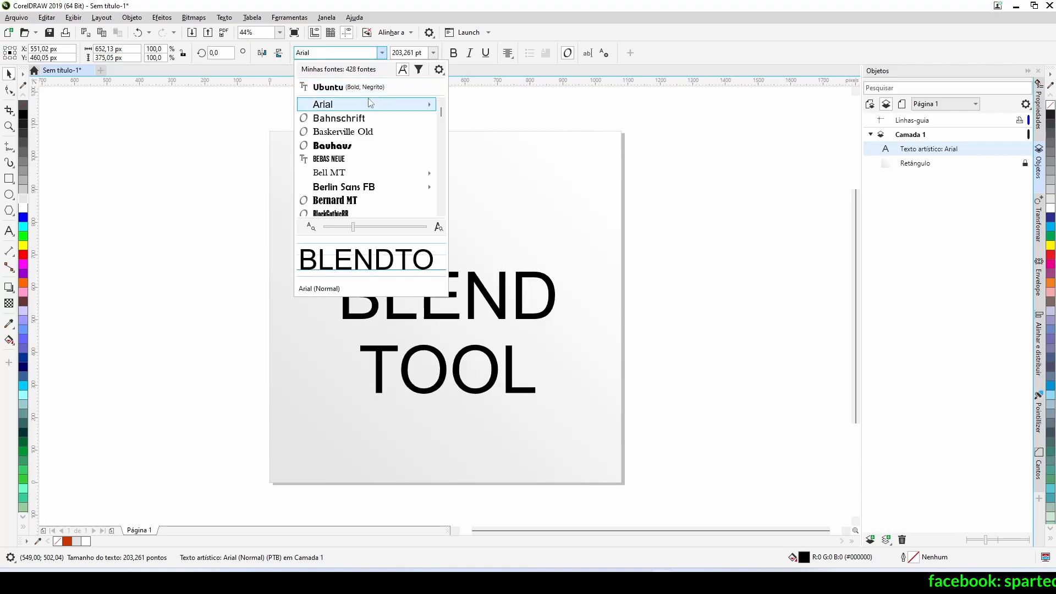
pyautogui.scroll(-4, 444, 136)
pyautogui.scroll(-10, 444, 136)
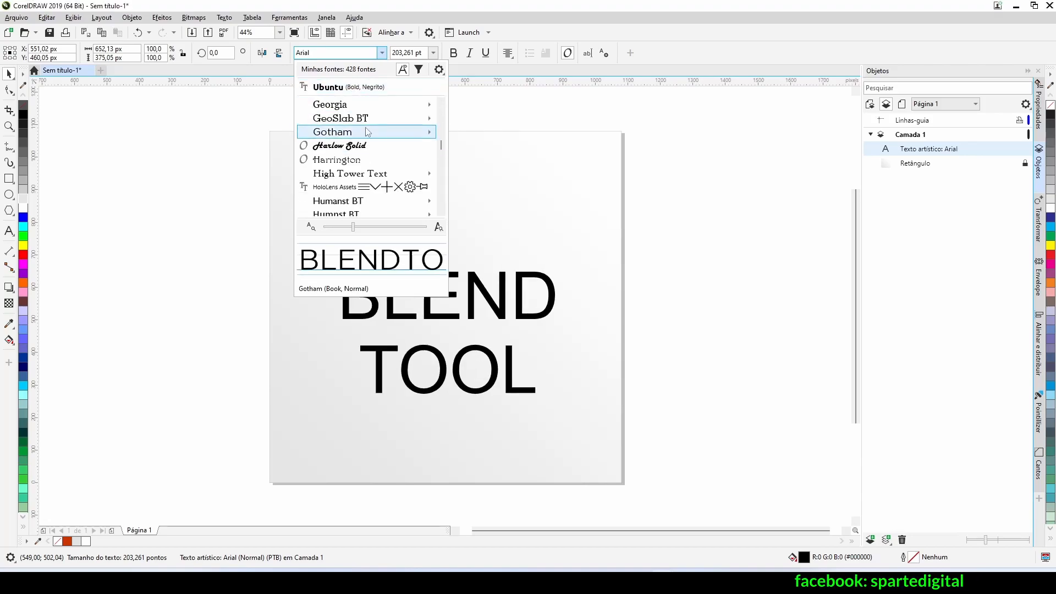
pyautogui.moveTo(367, 131)
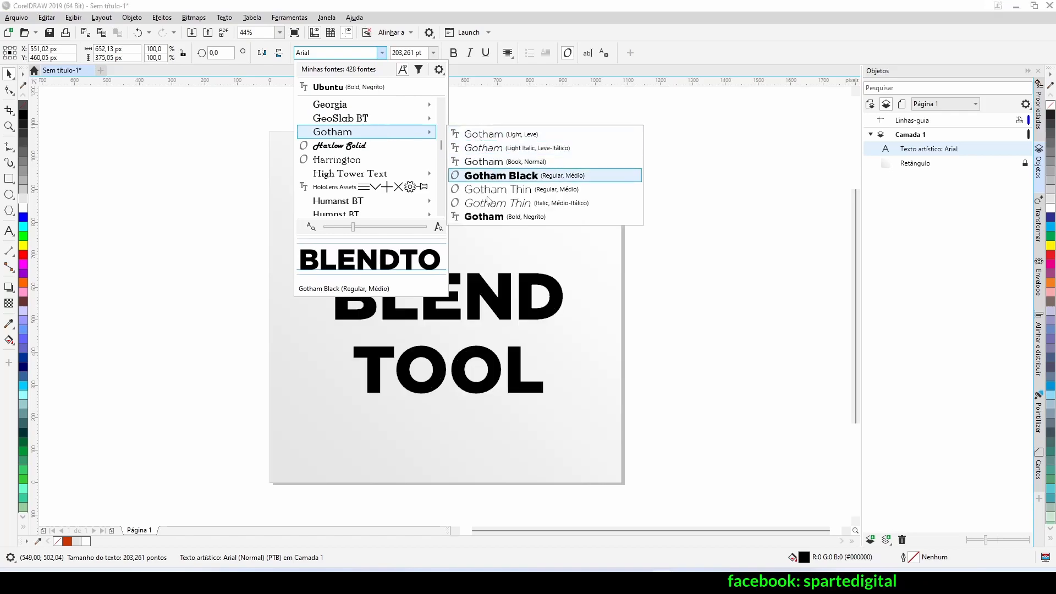
pyautogui.click(495, 176)
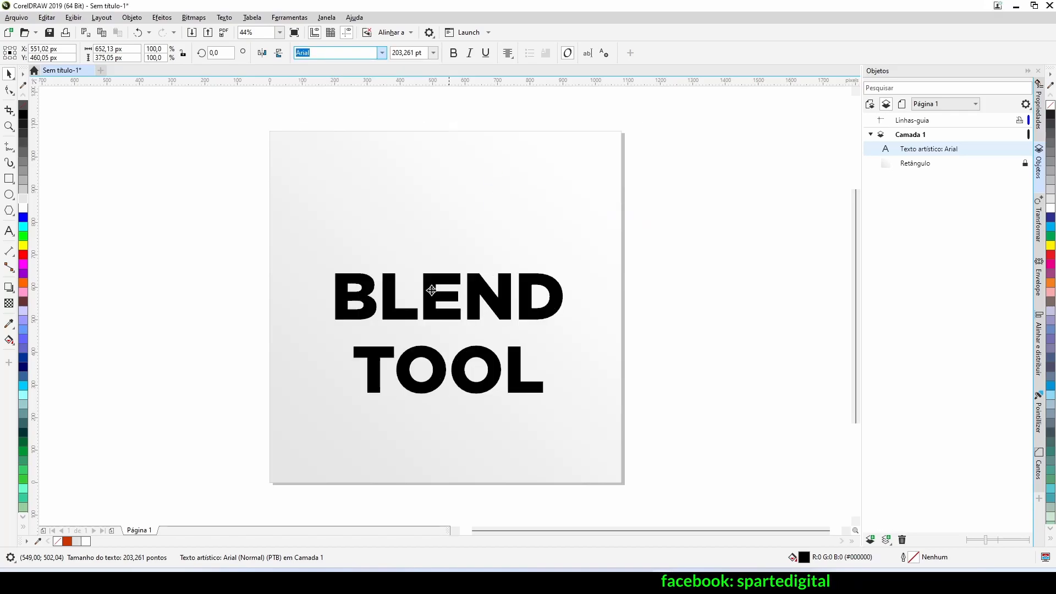
# Step: Centre the text on the page and enlarge it from its centre to about 245.5 pt
pyautogui.press('p')
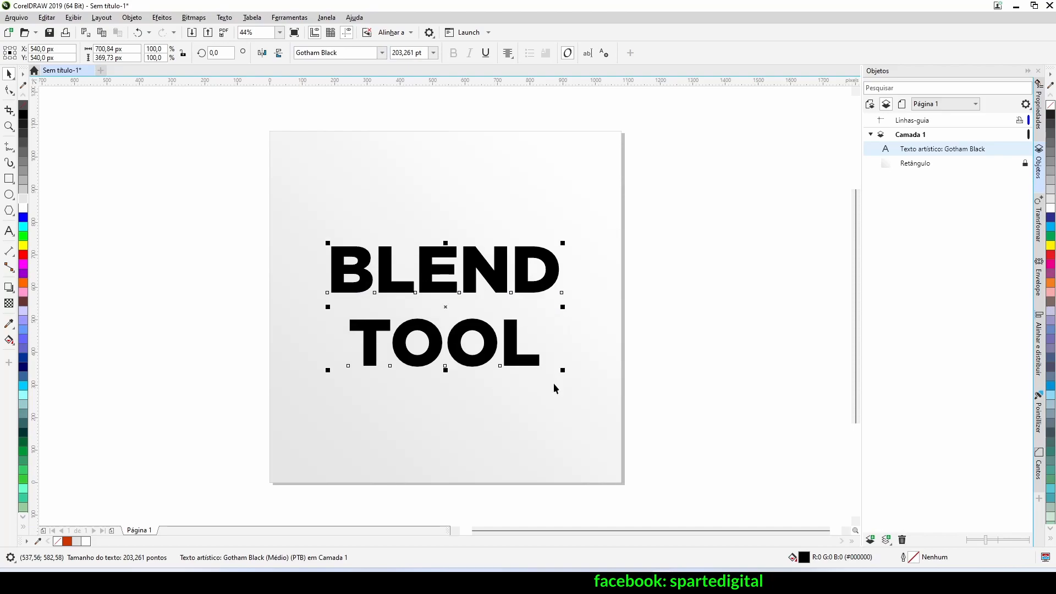
pyautogui.moveTo(563, 371); pyautogui.dragTo(588, 397)
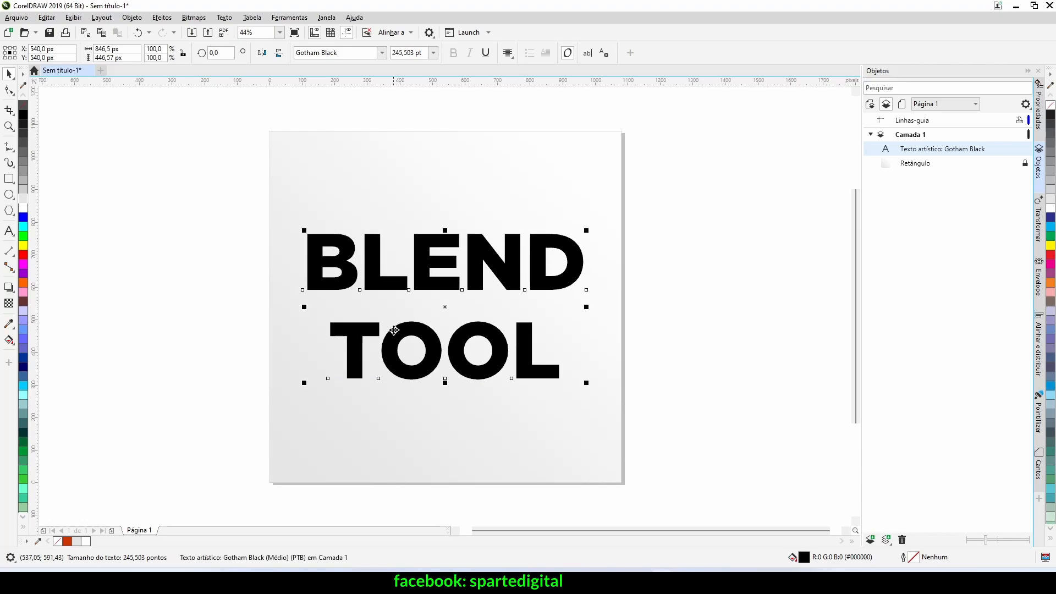
# Step: Tighten the text's line spacing until TOOL nearly touches BLEND, and reduce the spacing between letters
pyautogui.press('F10')
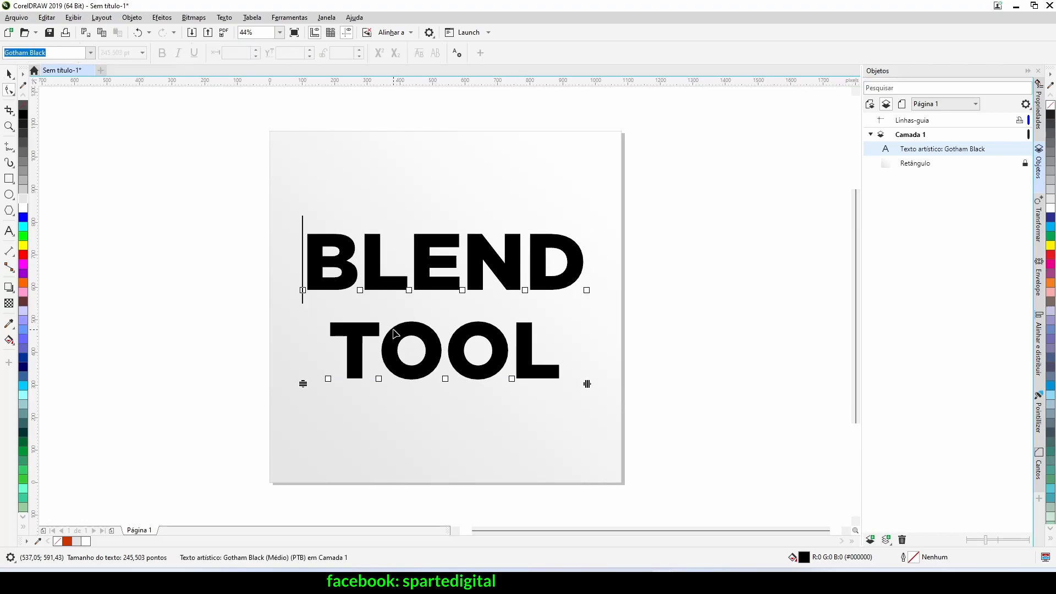
pyautogui.moveTo(304, 383); pyautogui.dragTo(310, 329)
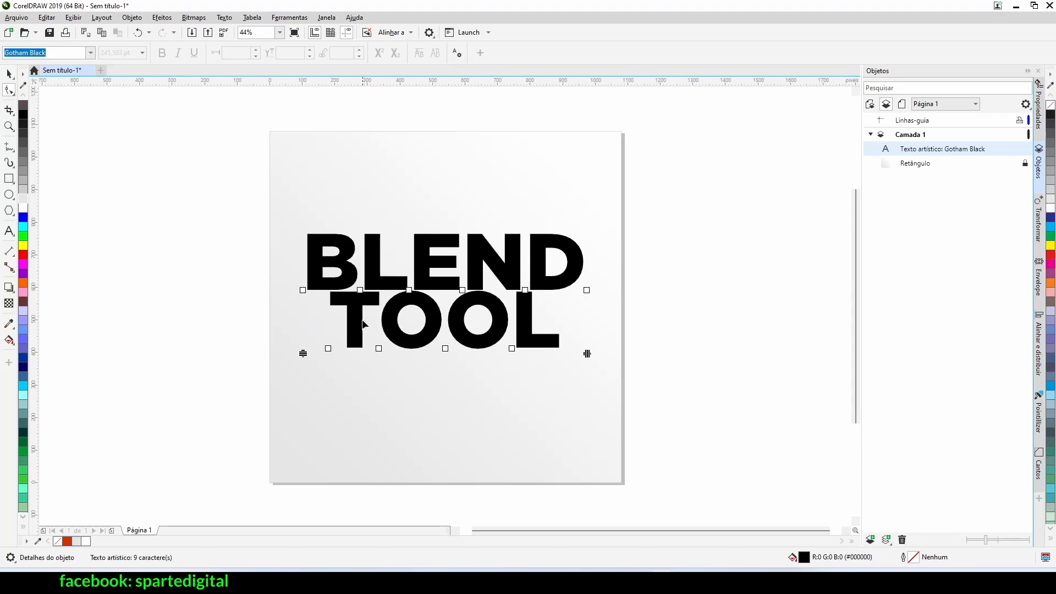
pyautogui.moveTo(587, 353); pyautogui.dragTo(561, 354)
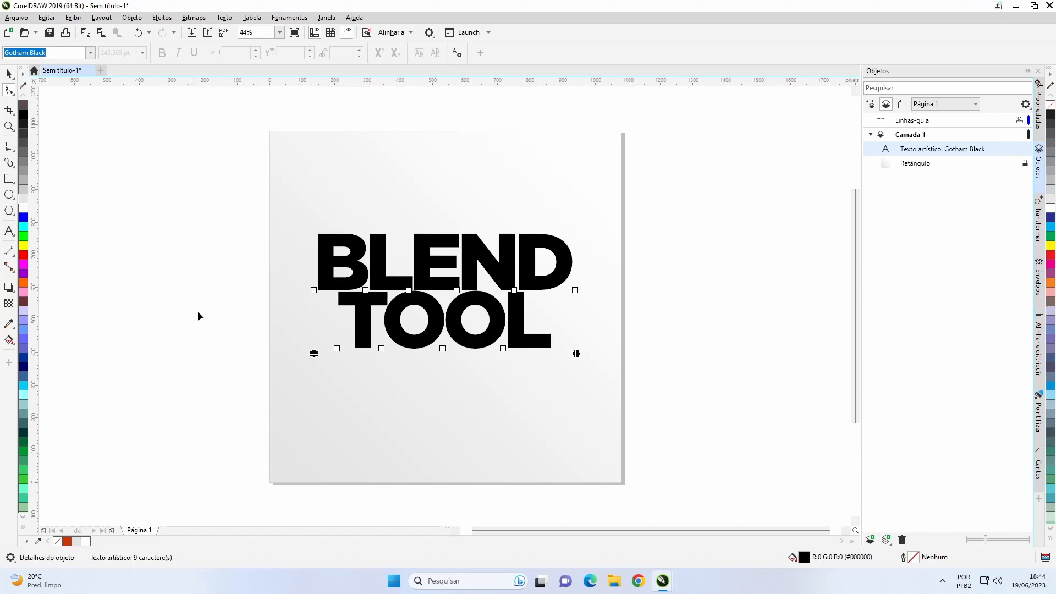
pyautogui.click(10, 77)
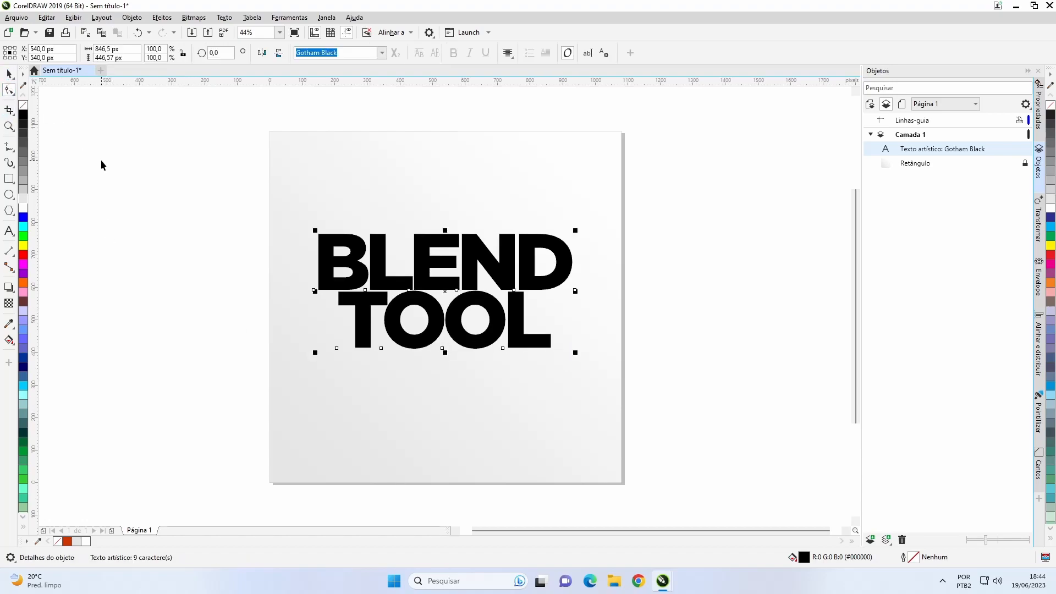
pyautogui.click(101, 165)
# Step: Centre the tightened text on the page again and enlarge it from its centre to about 262.6 pt
pyautogui.click(469, 336)
pyautogui.press('p')
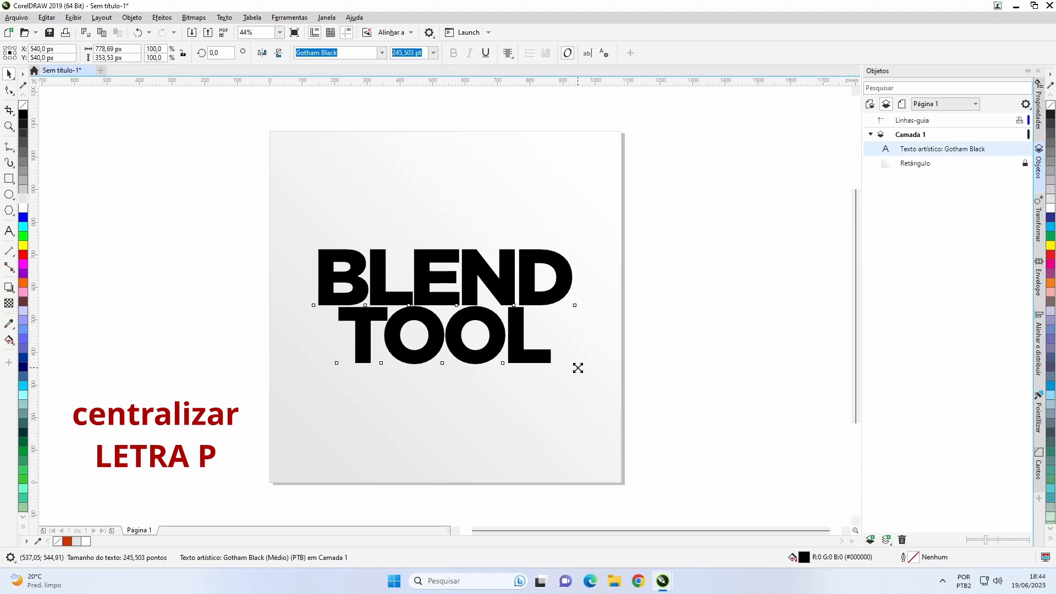
pyautogui.moveTo(580, 369); pyautogui.dragTo(586, 381)
pyautogui.click(639, 354)
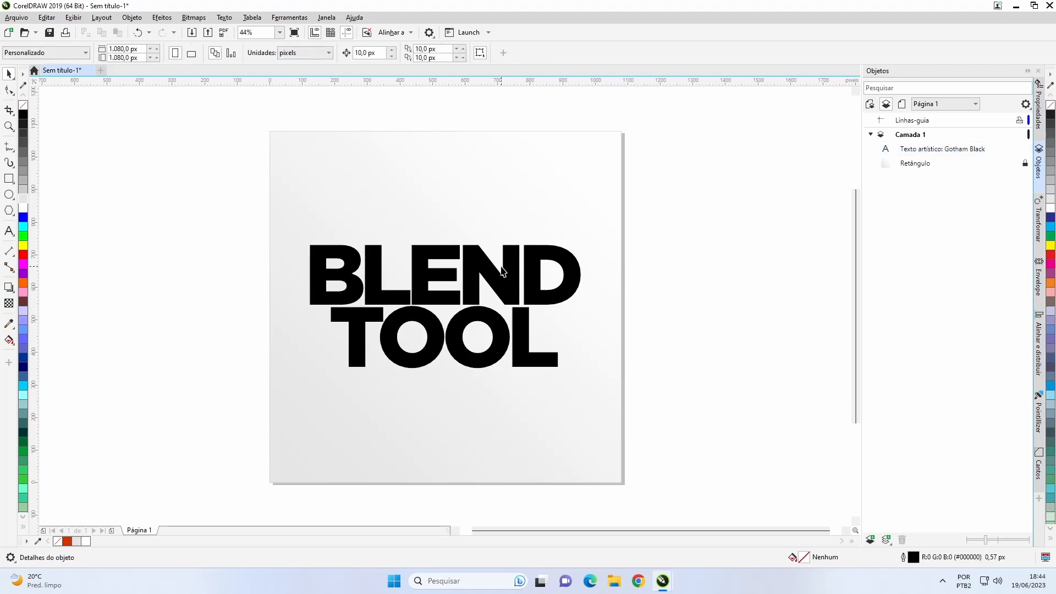
# Step: Fill the BLEND TOOL text with medium grey #999999
pyautogui.click(501, 287)
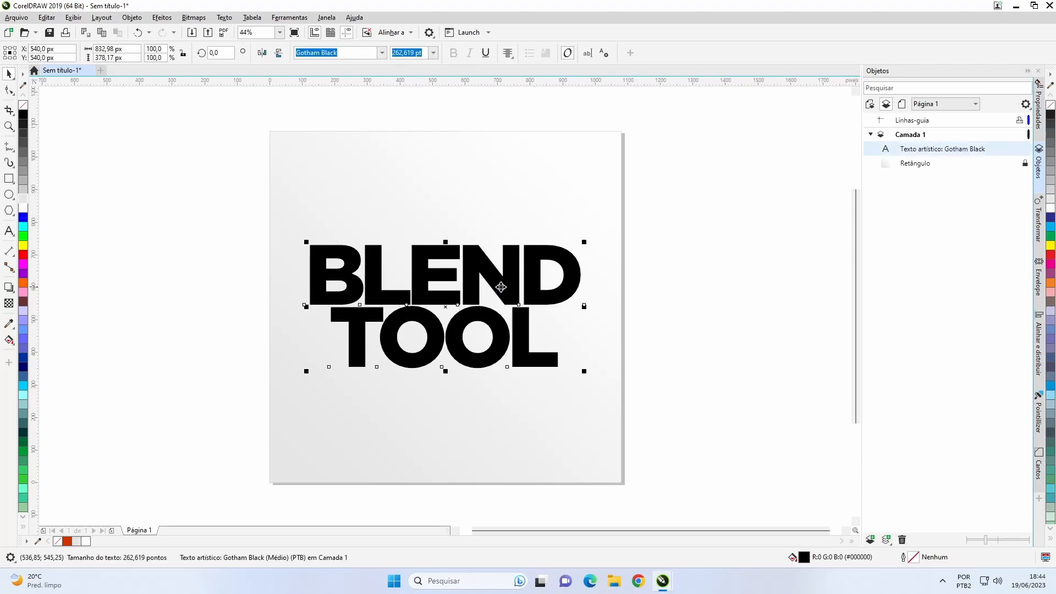
pyautogui.click(107, 279)
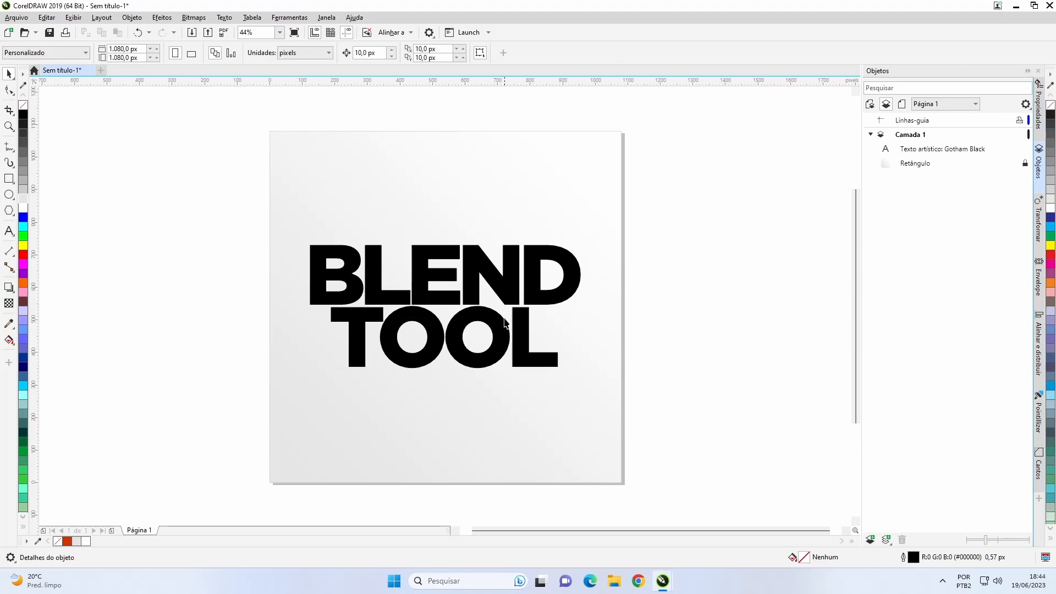
pyautogui.click(509, 298)
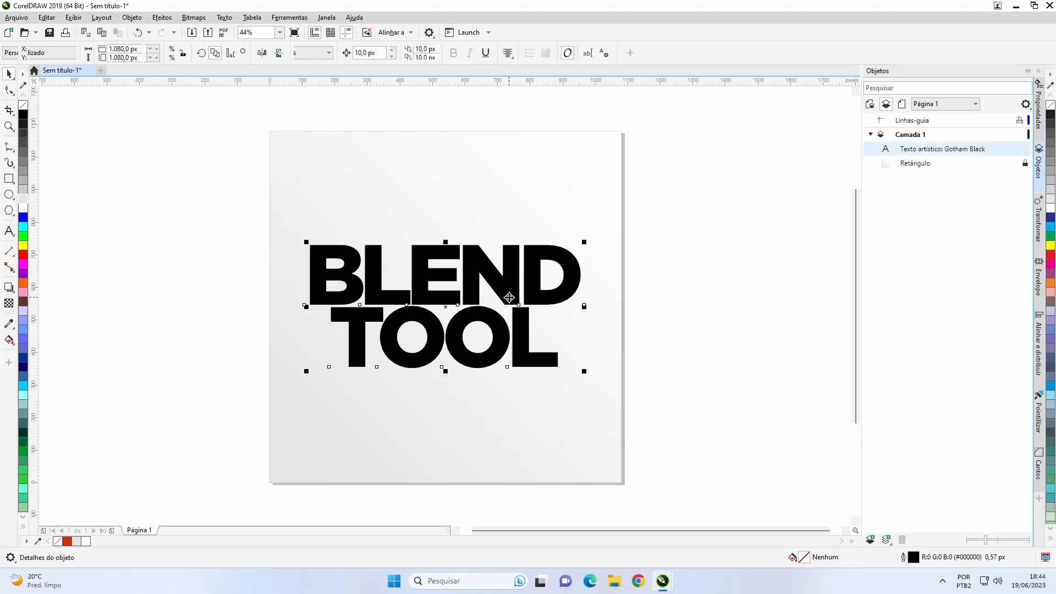
pyautogui.click(22, 172)
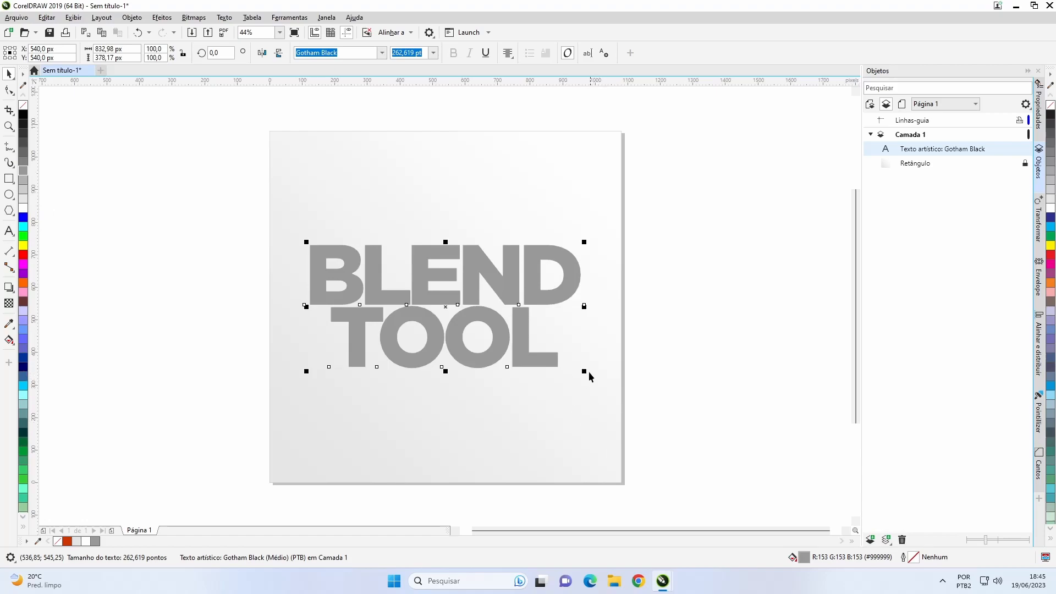
# Step: Create a smaller copy of the text scaled about the same centre, roughly 398 px wide by 181 px high
pyautogui.moveTo(587, 372); pyautogui.dragTo(558, 345)
pyautogui.rightClick(562, 353)
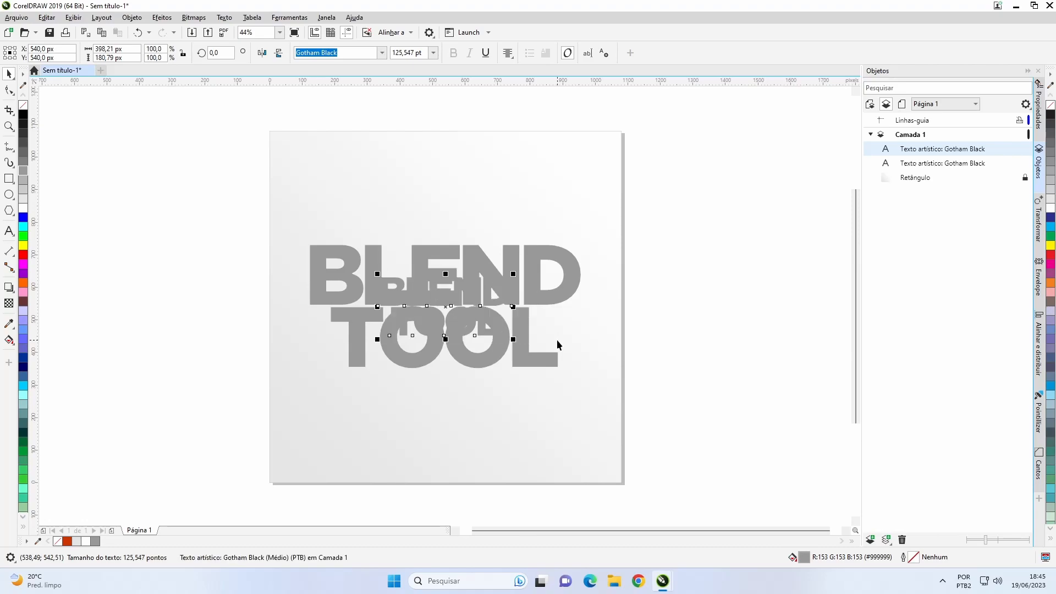
# Step: Fill the smaller text copy with dark grey #4D4D4D and send it one level back, behind the large text
pyautogui.click(24, 145)
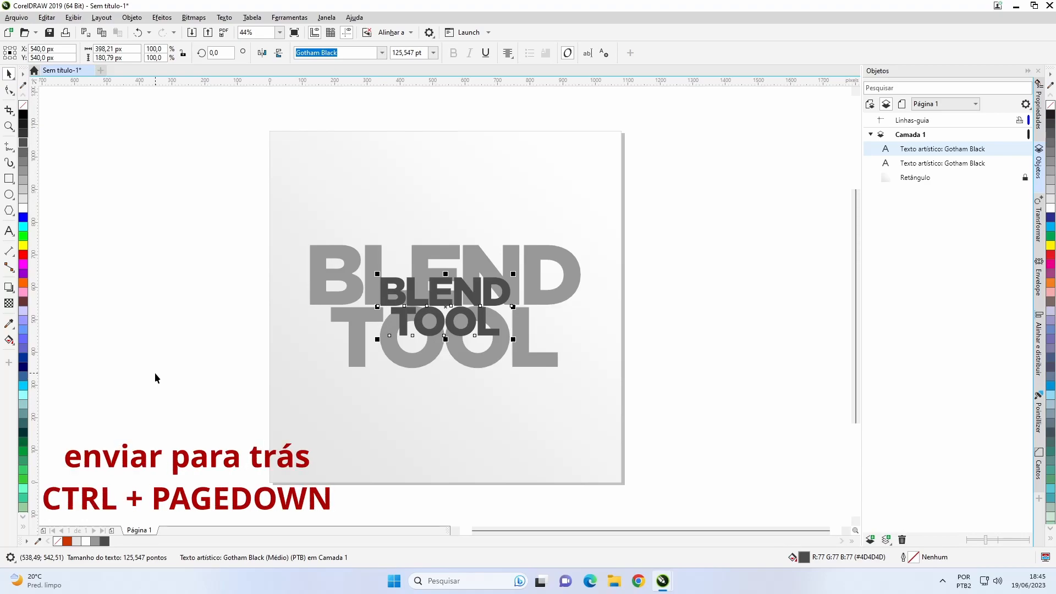
pyautogui.hotkey('ctrl', 'pagedown')
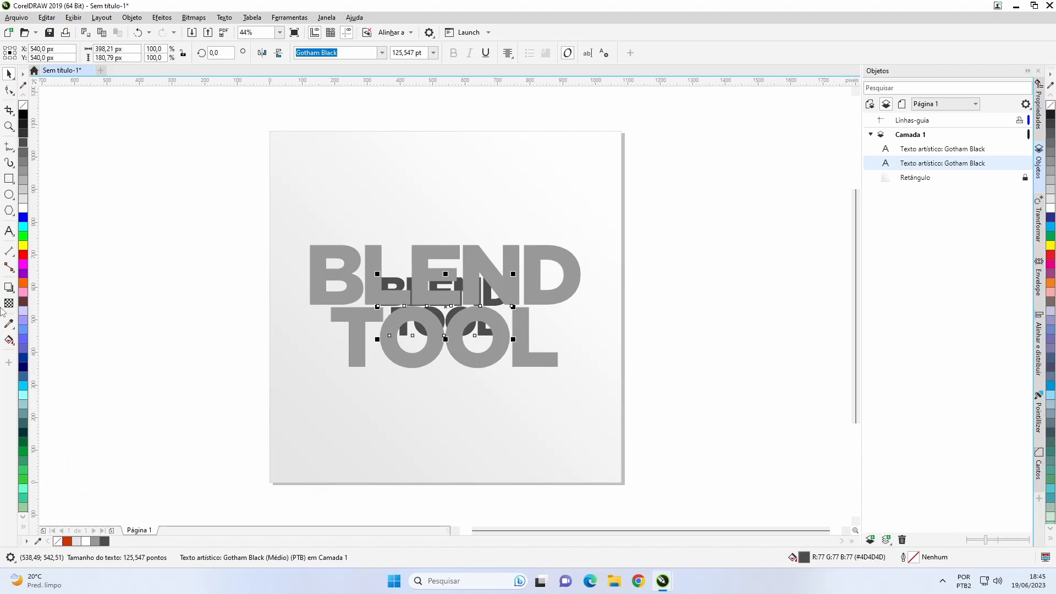
# Step: Blend the small dark text copy with the large grey text, using 500 blend steps
pyautogui.click(10, 287)
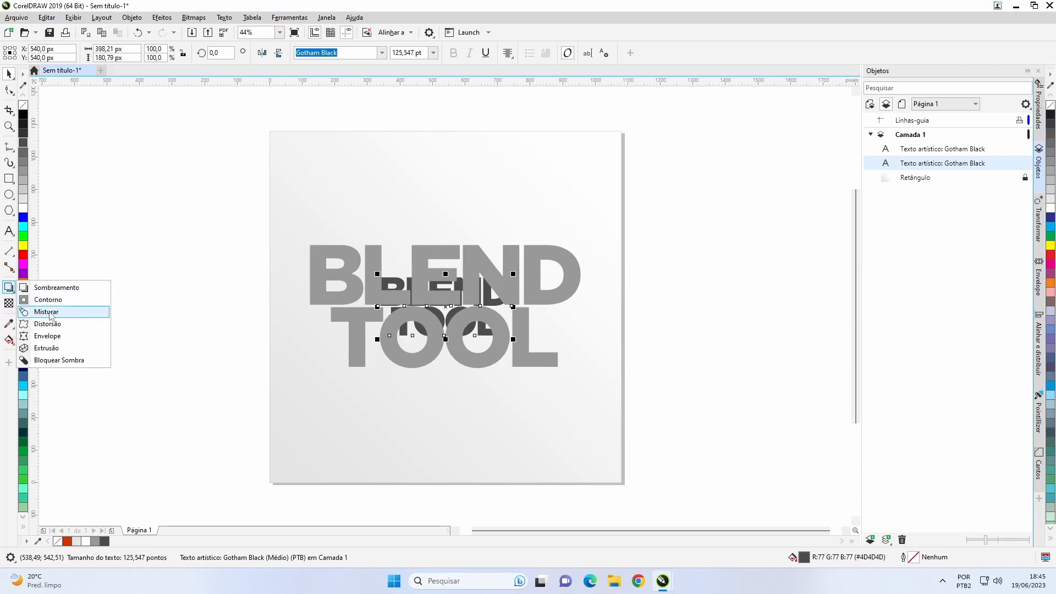
pyautogui.click(47, 312)
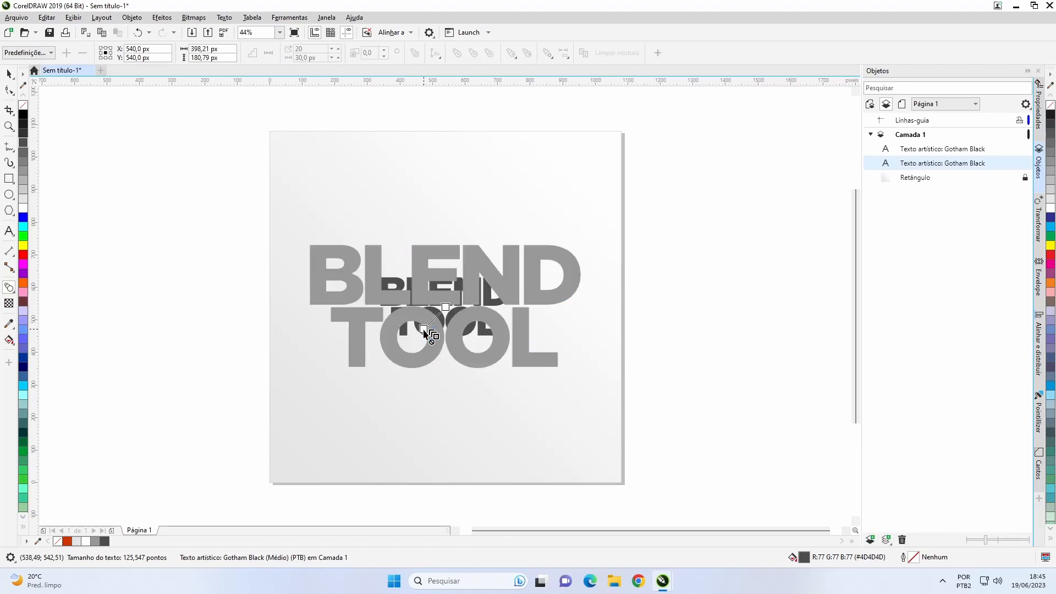
pyautogui.moveTo(438, 337); pyautogui.dragTo(445, 333)
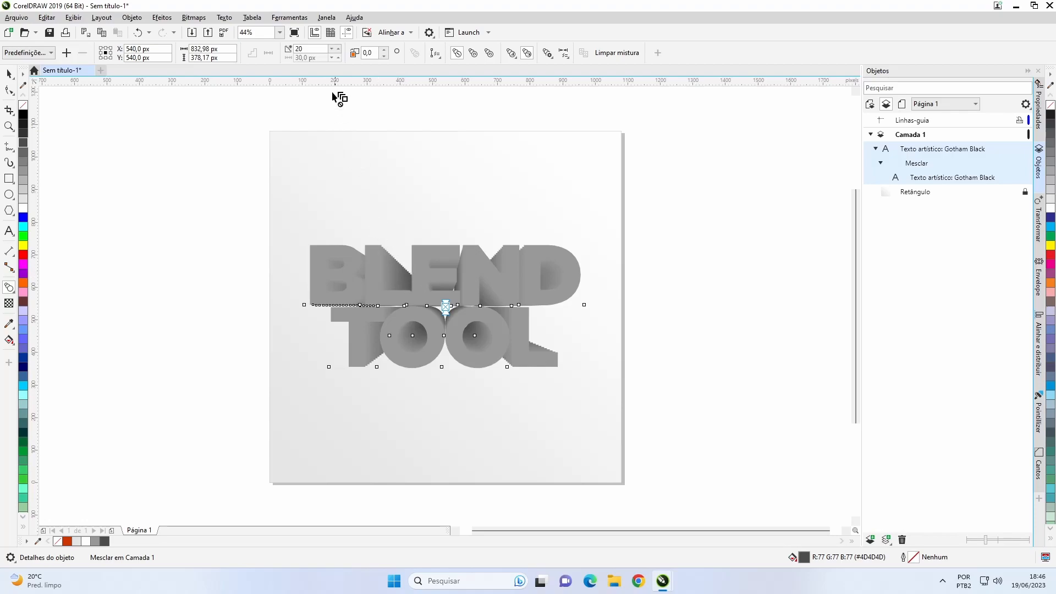
pyautogui.doubleClick(303, 49)
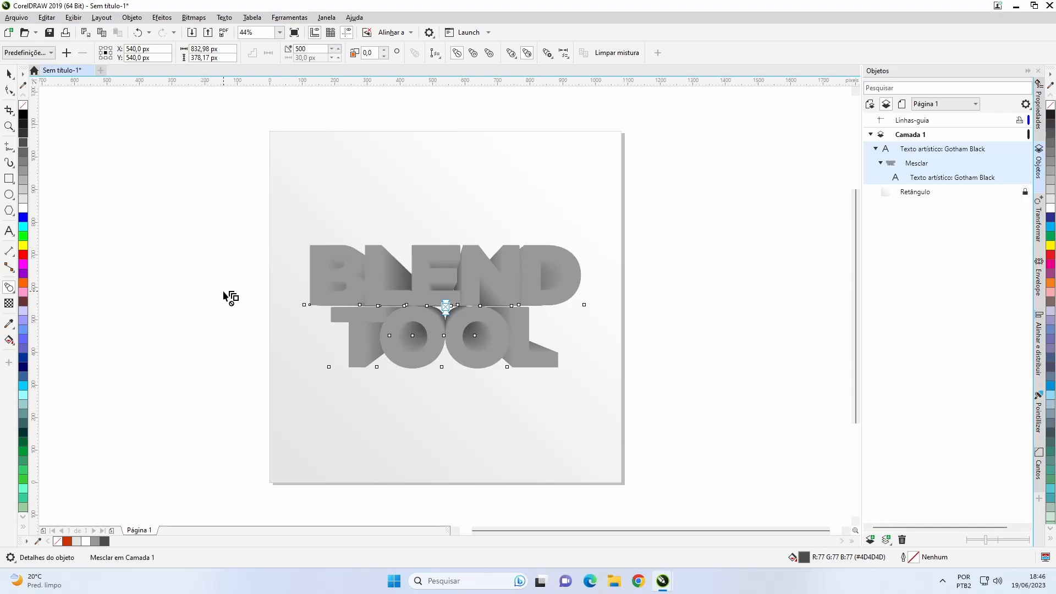
pyautogui.click(9, 73)
pyautogui.click(110, 213)
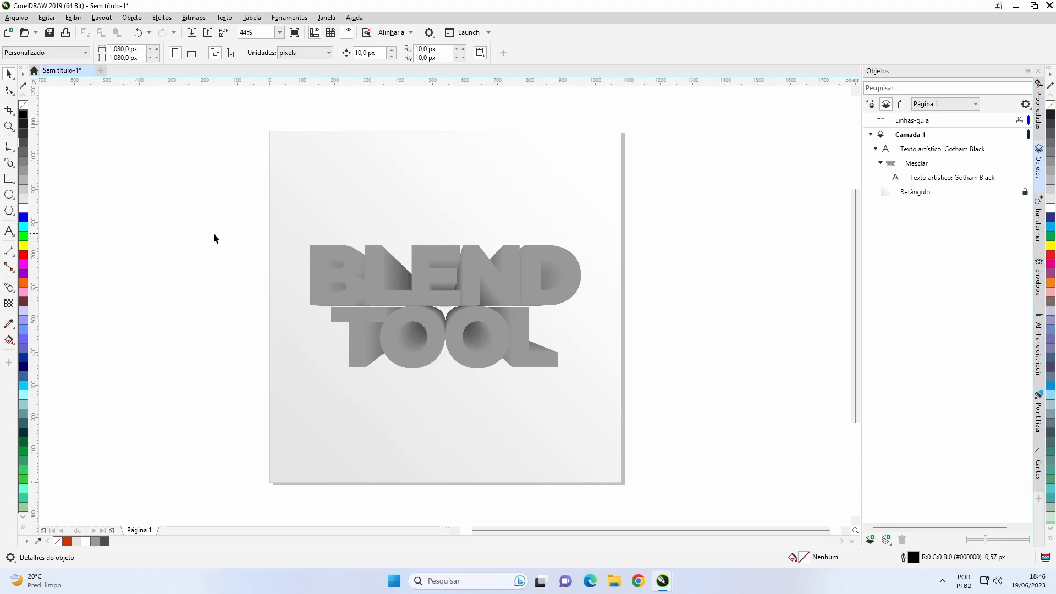
# Step: Recolour the large front text of the blend with a lighter grey, RGB 179, 179, 179
pyautogui.click(378, 294)
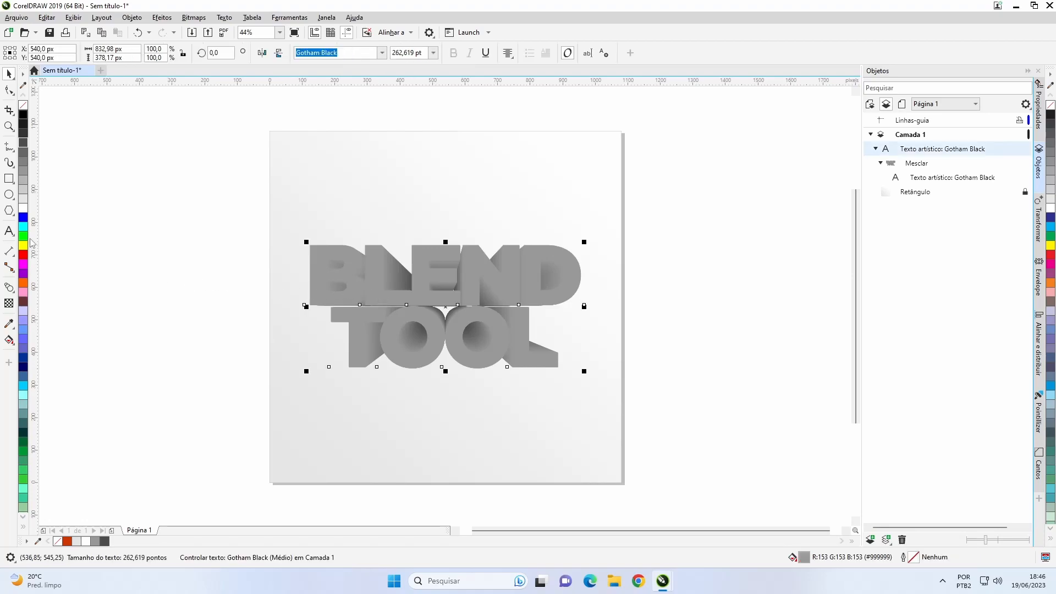
pyautogui.click(23, 183)
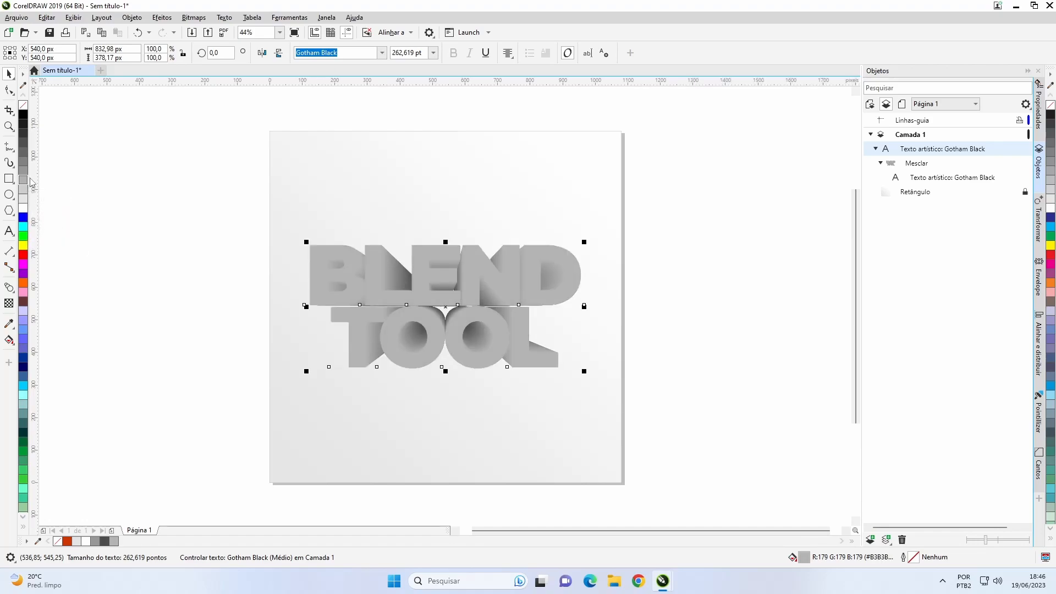
pyautogui.click(95, 145)
pyautogui.click(322, 248)
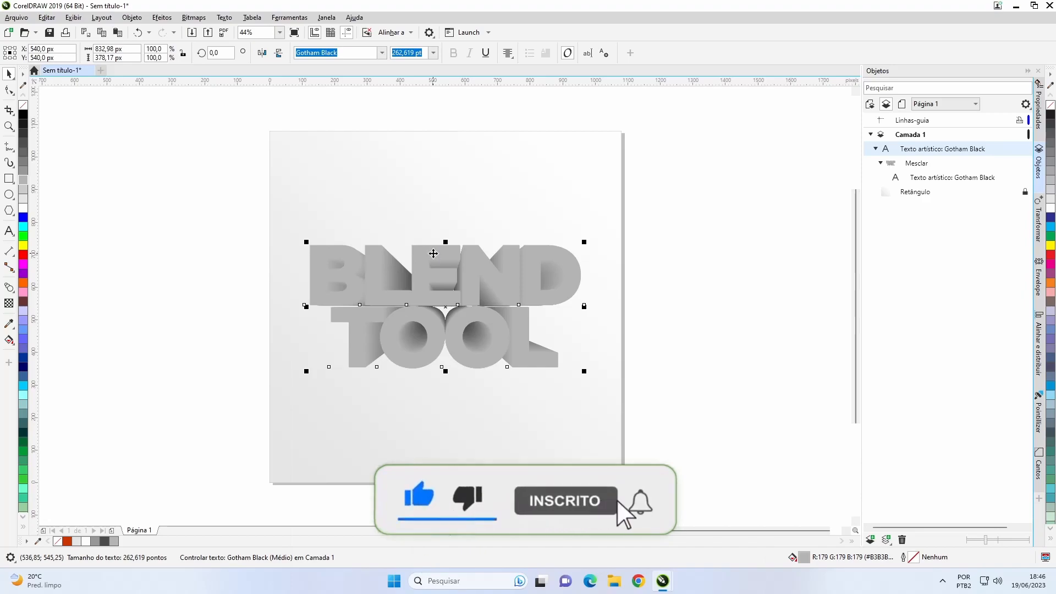
# Step: Duplicate the large front text in place and give the copy a linear gradient from light grey to white
pyautogui.hotkey('ctrl', 'c')
pyautogui.hotkey('ctrl', 'v')
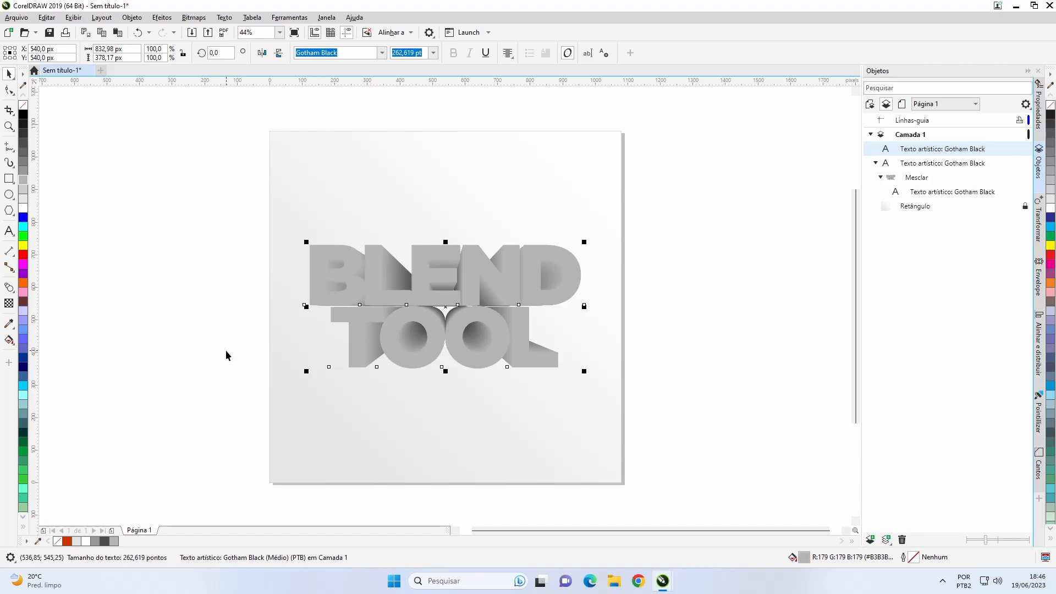
pyautogui.press('g')
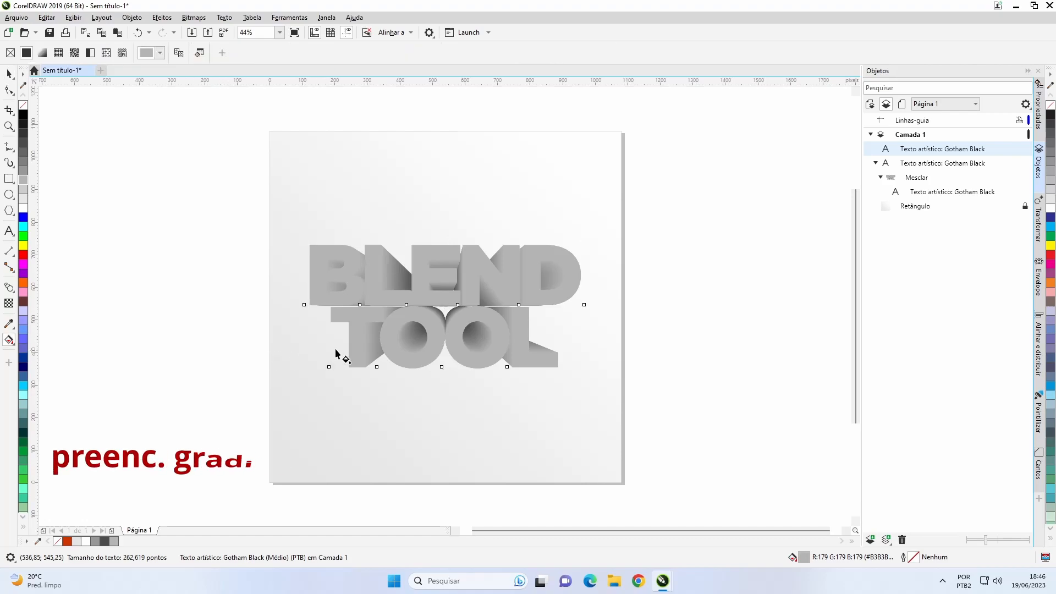
pyautogui.moveTo(422, 301); pyautogui.dragTo(465, 305)
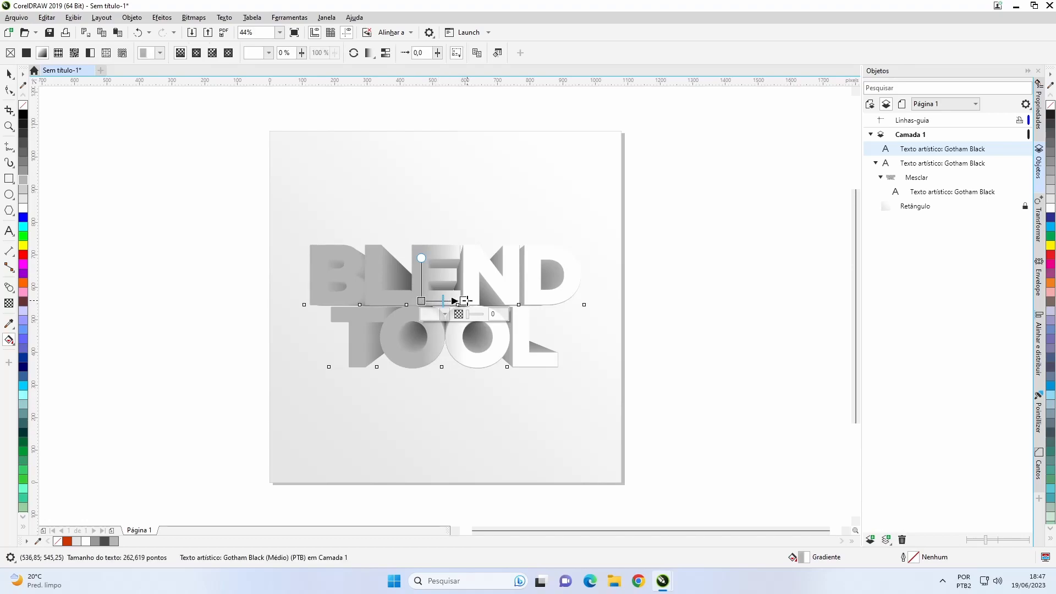
pyautogui.click(421, 301)
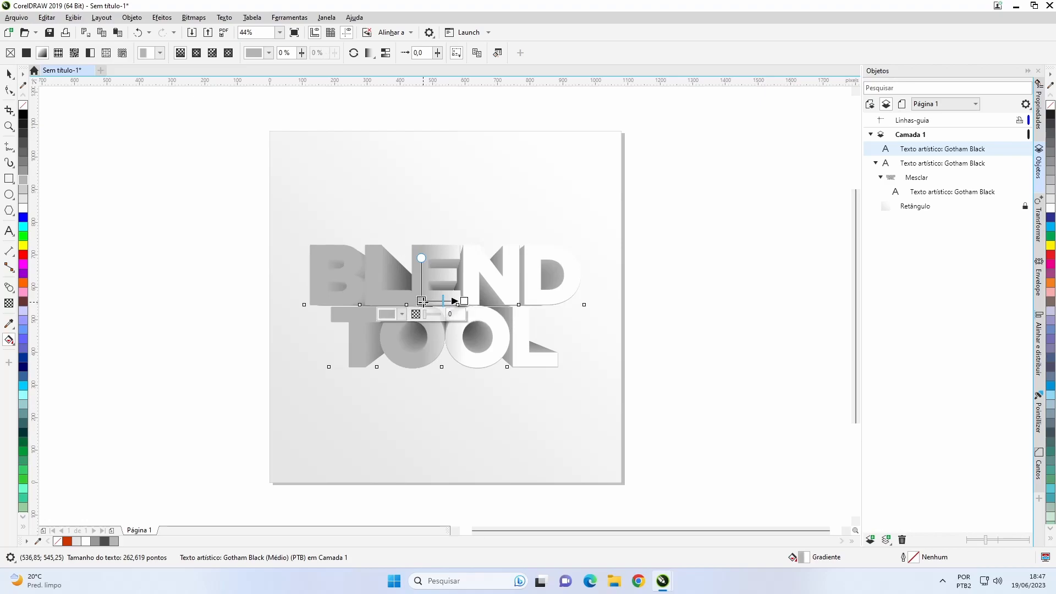
pyautogui.click(22, 201)
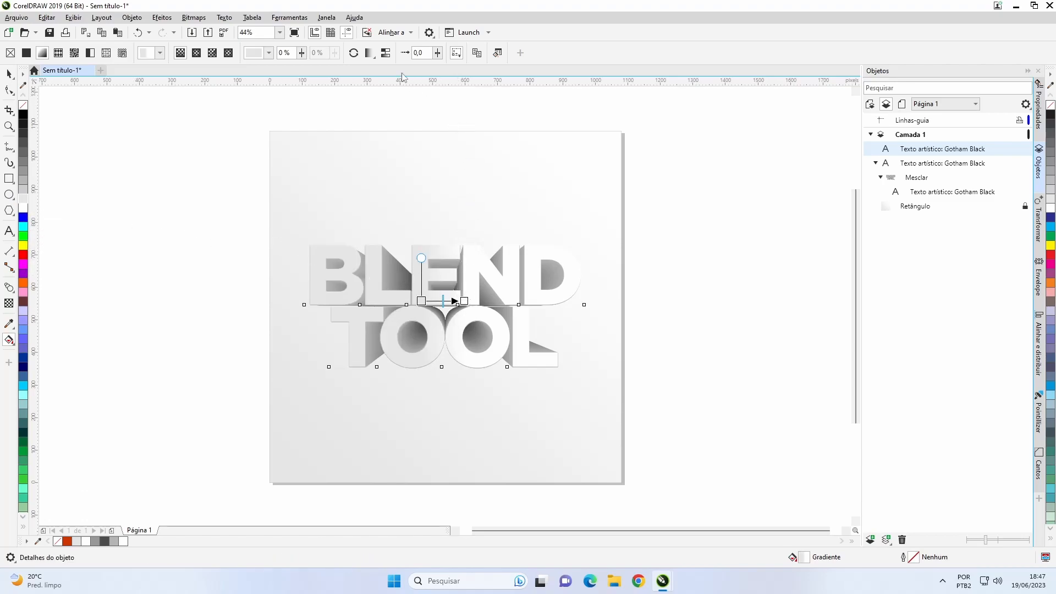
# Step: Make the front text's gradient elliptical with repeat and mirror, and widen it into a tilted circle around the lettering's centre
pyautogui.click(387, 53)
pyautogui.click(371, 52)
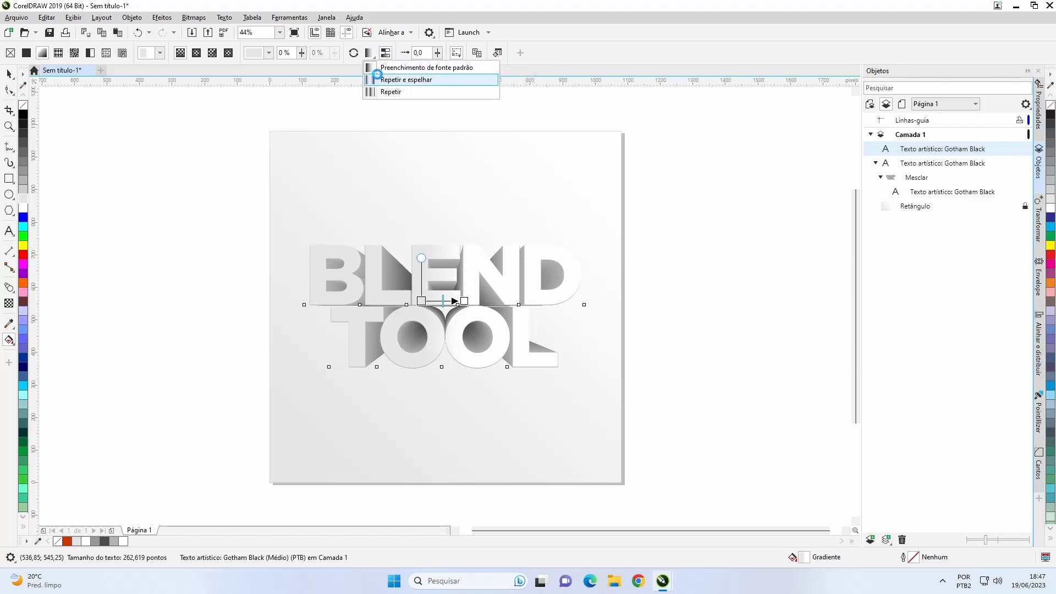
pyautogui.click(382, 80)
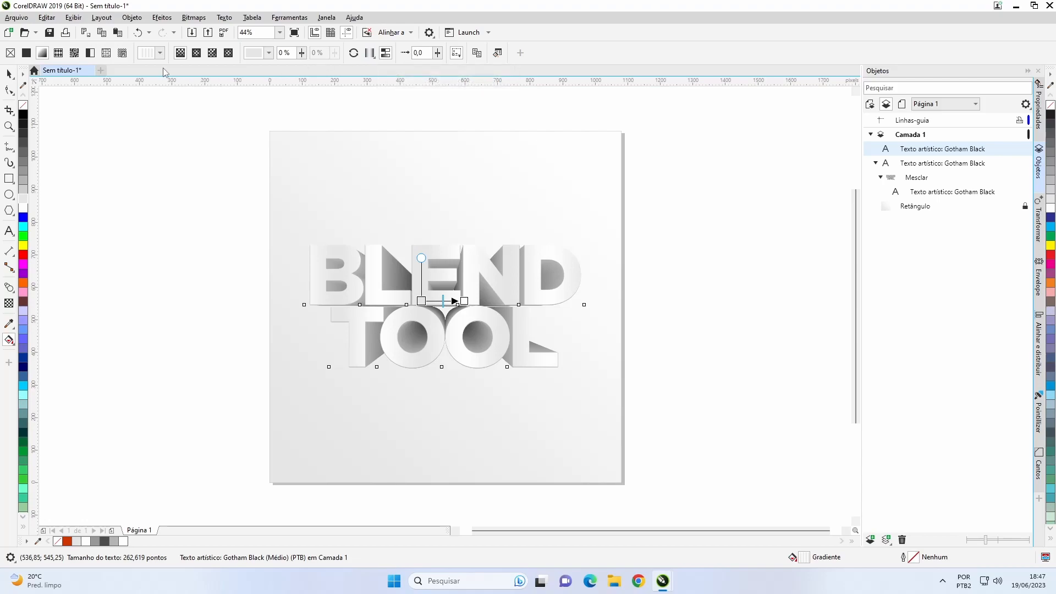
pyautogui.click(196, 53)
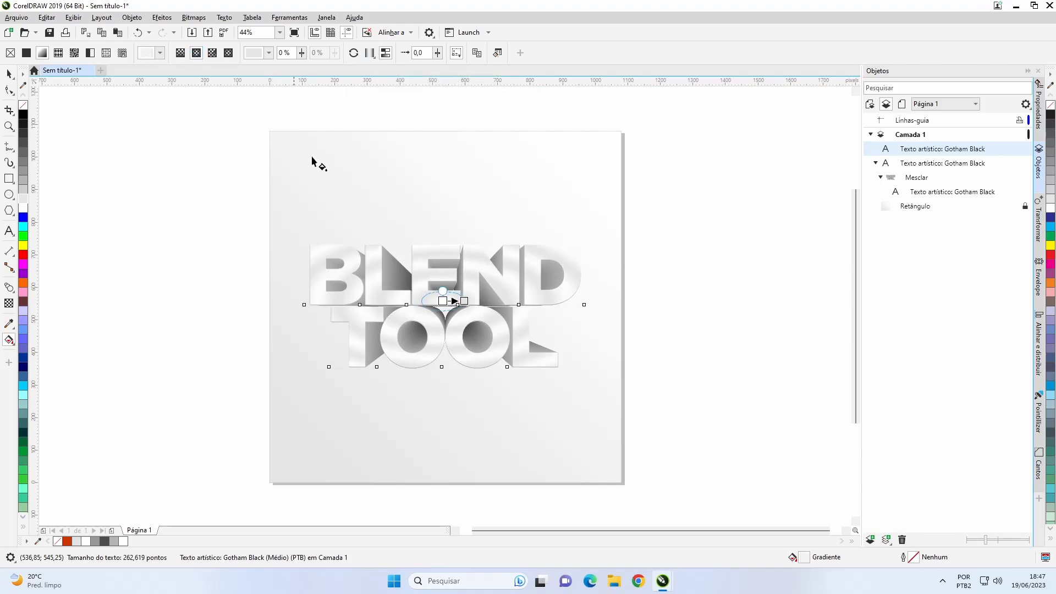
pyautogui.moveTo(444, 287); pyautogui.dragTo(471, 284)
pyautogui.click(465, 301)
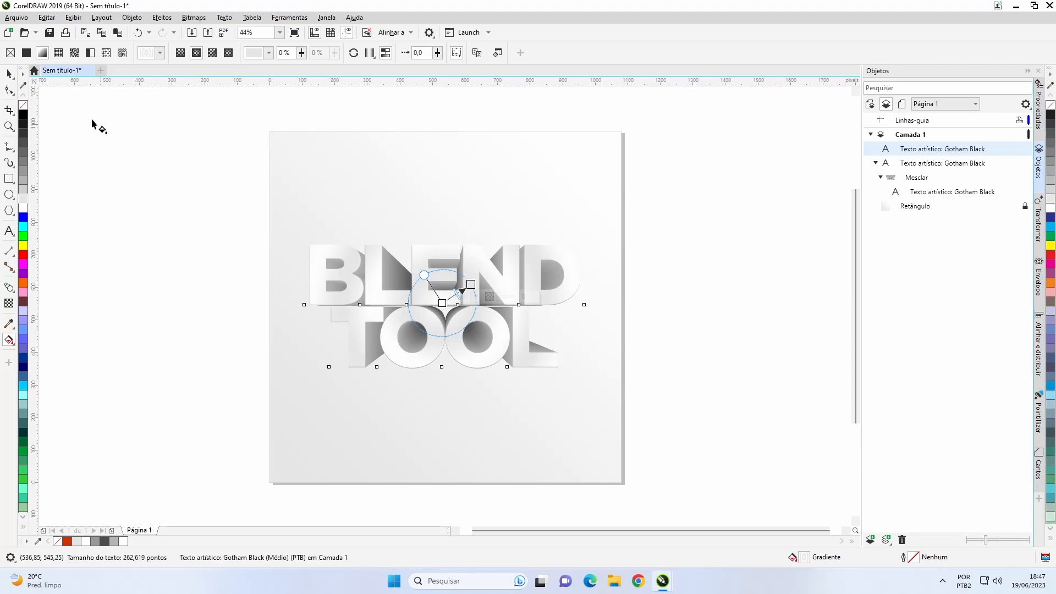
pyautogui.click(9, 73)
pyautogui.click(244, 193)
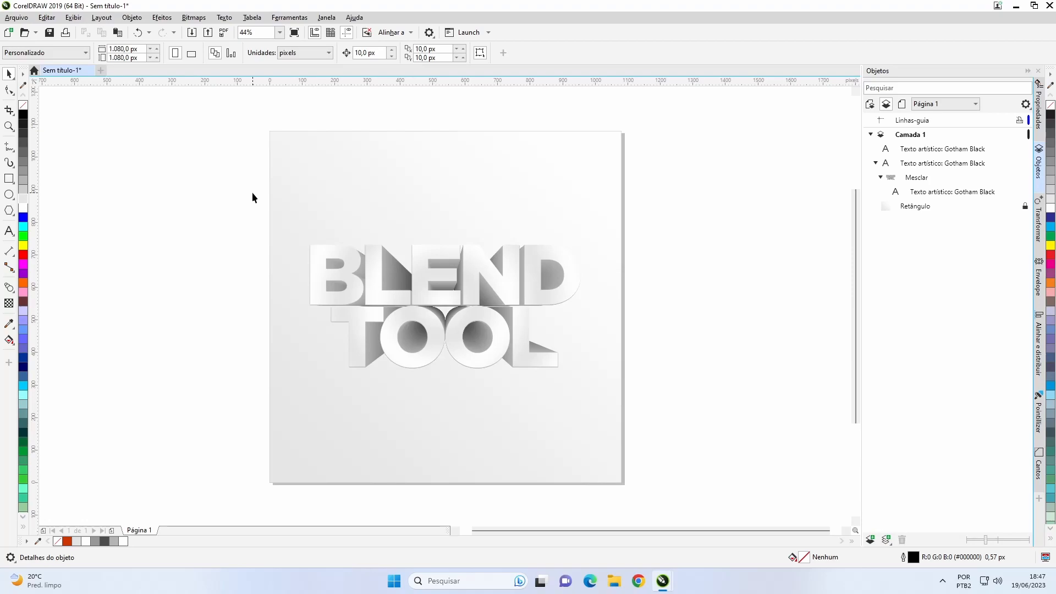
# Step: Duplicate the gradient-filled front text and mirror the copy vertically so it sits directly beneath the original
pyautogui.click(468, 268)
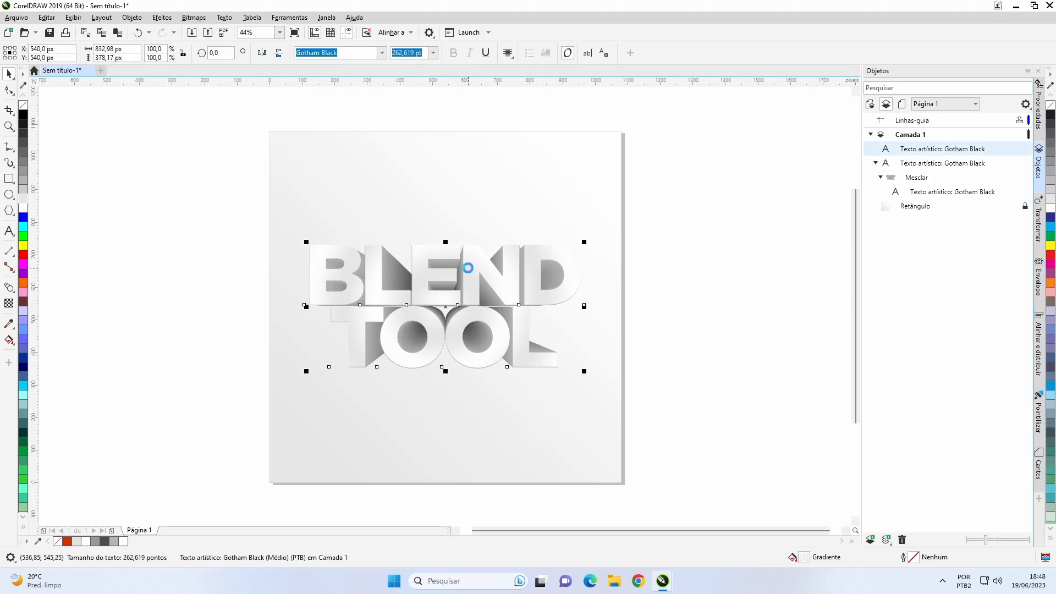
pyautogui.hotkey('ctrl', 'c')
pyautogui.hotkey('ctrl', 'v')
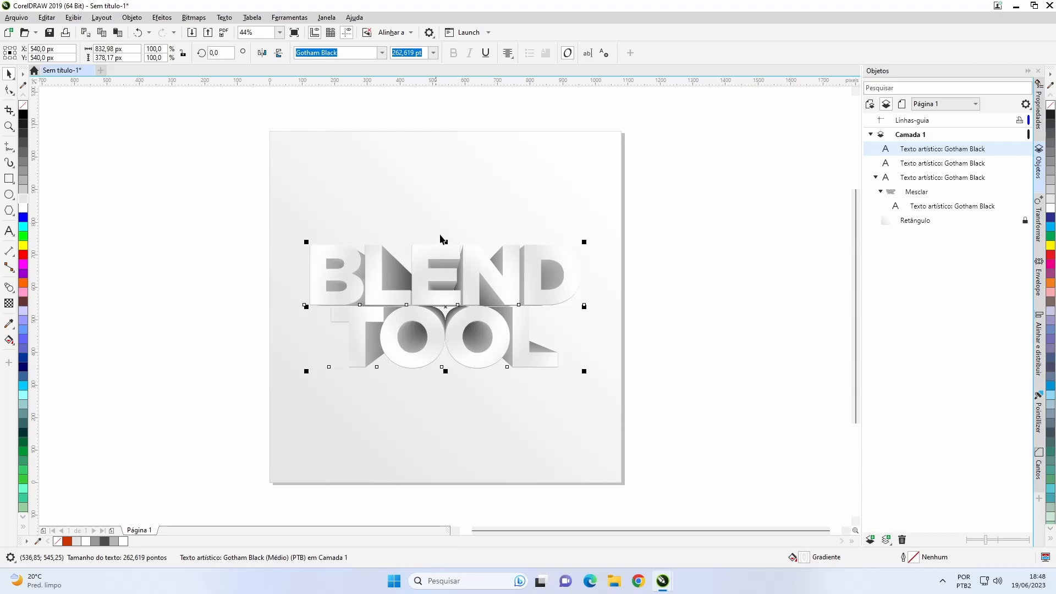
pyautogui.moveTo(445, 242); pyautogui.dragTo(450, 374)
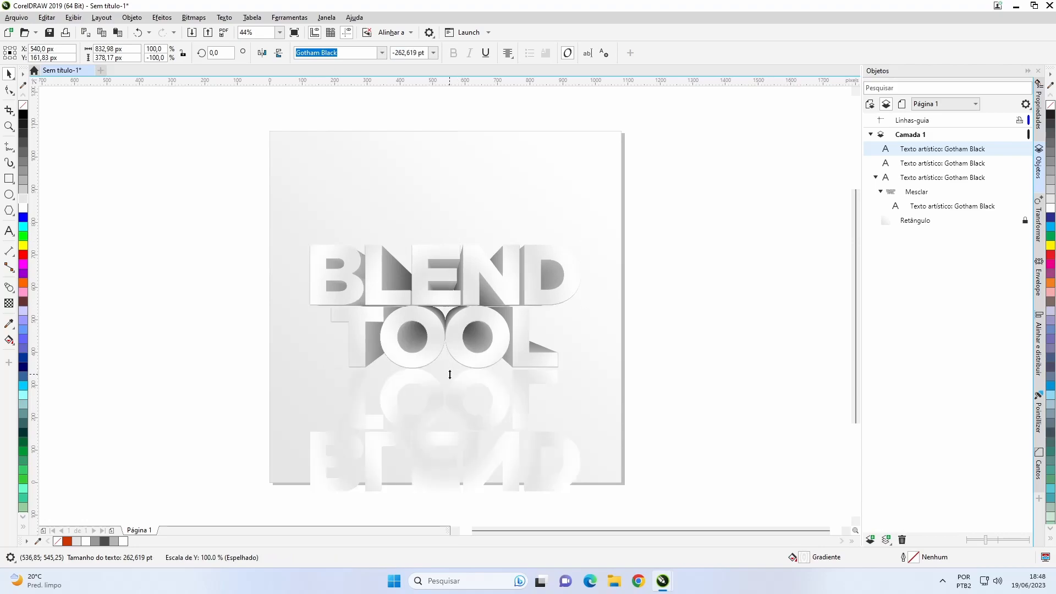
pyautogui.moveTo(450, 379); pyautogui.dragTo(450, 379)
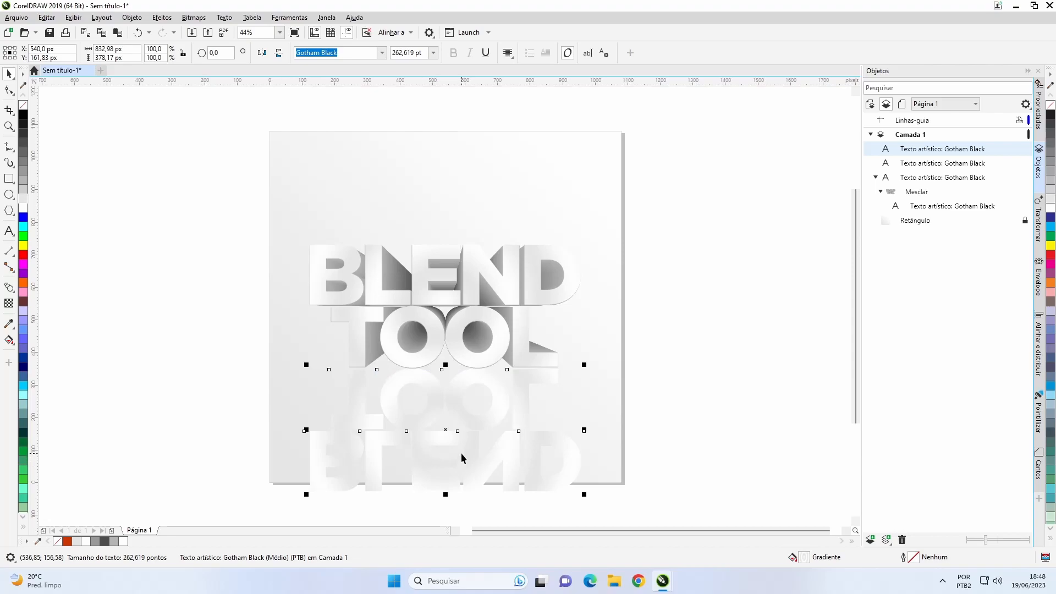
# Step: Change the mirrored copy's gradient to a linear fill with the default, non-repeating arrangement
pyautogui.press('g')
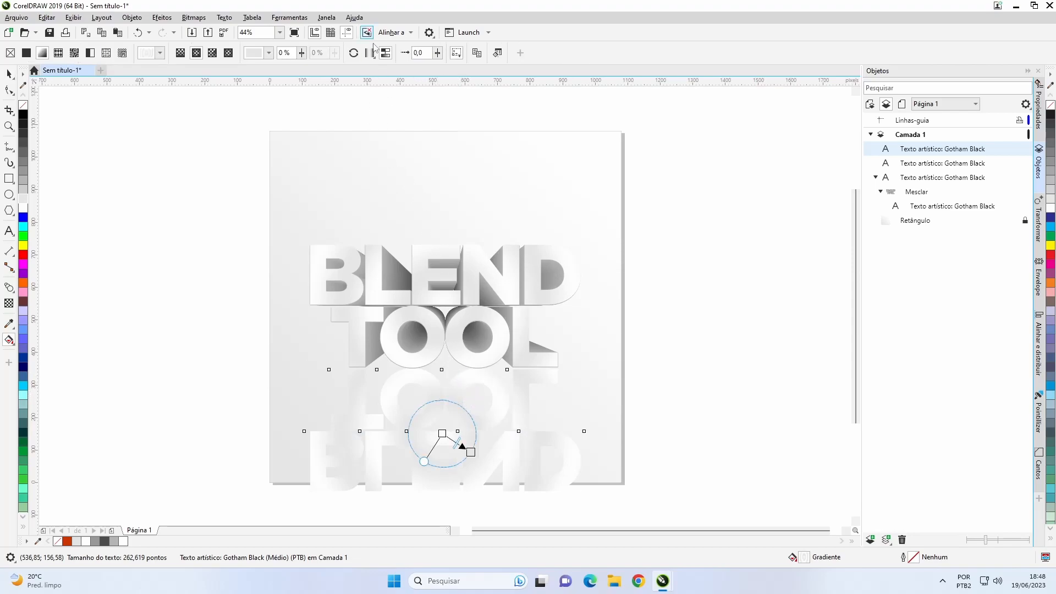
pyautogui.click(371, 53)
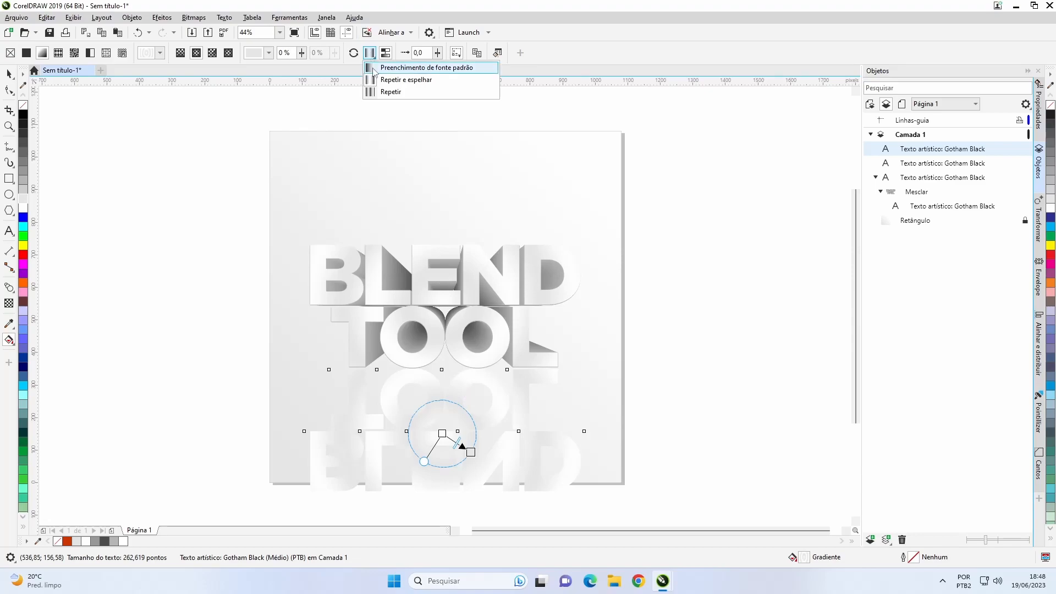
pyautogui.click(374, 69)
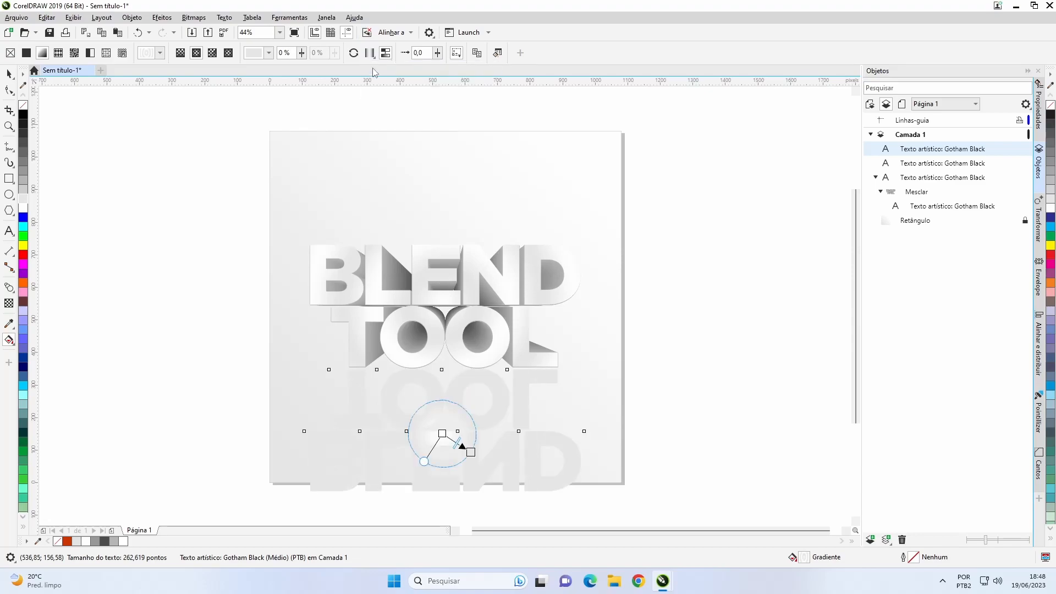
pyautogui.click(181, 55)
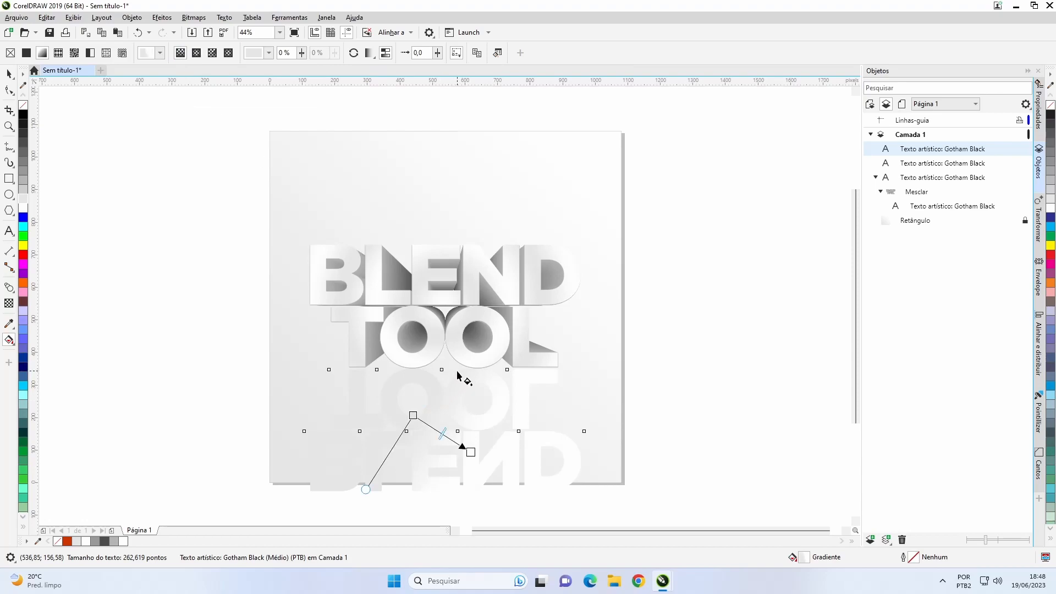
# Step: Run the mirrored copy's gradient straight down from its upper edge and set its start colour to white
pyautogui.moveTo(450, 363); pyautogui.dragTo(449, 448)
pyautogui.moveTo(451, 371); pyautogui.dragTo(451, 382)
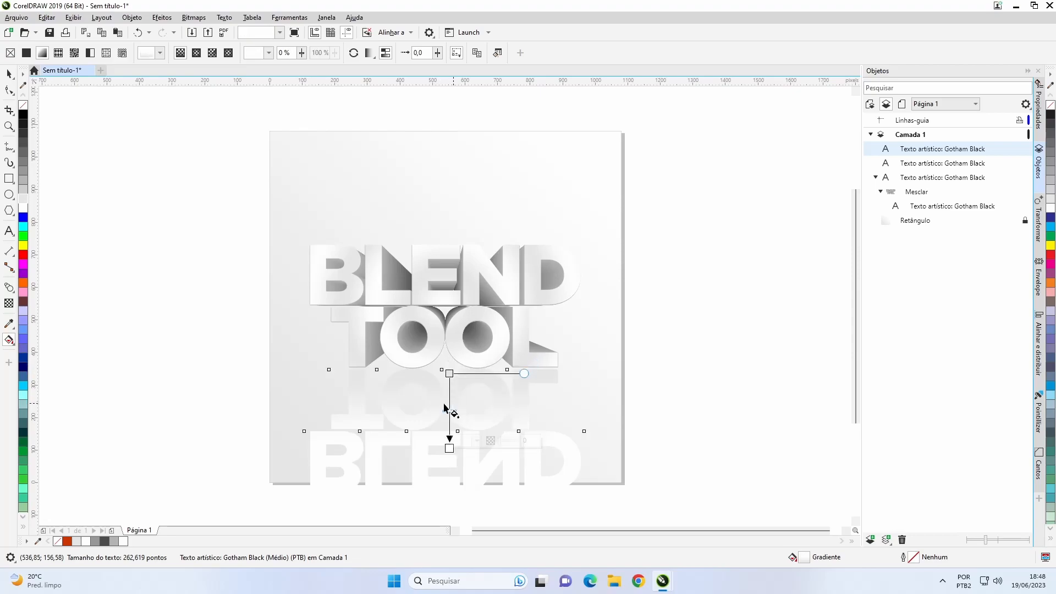
pyautogui.click(450, 373)
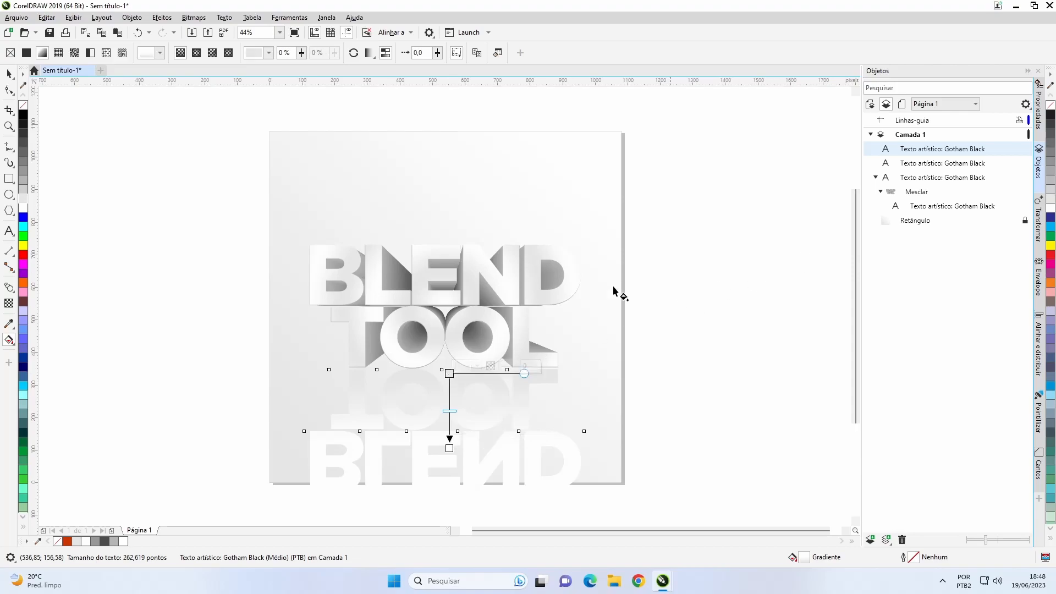
pyautogui.click(26, 211)
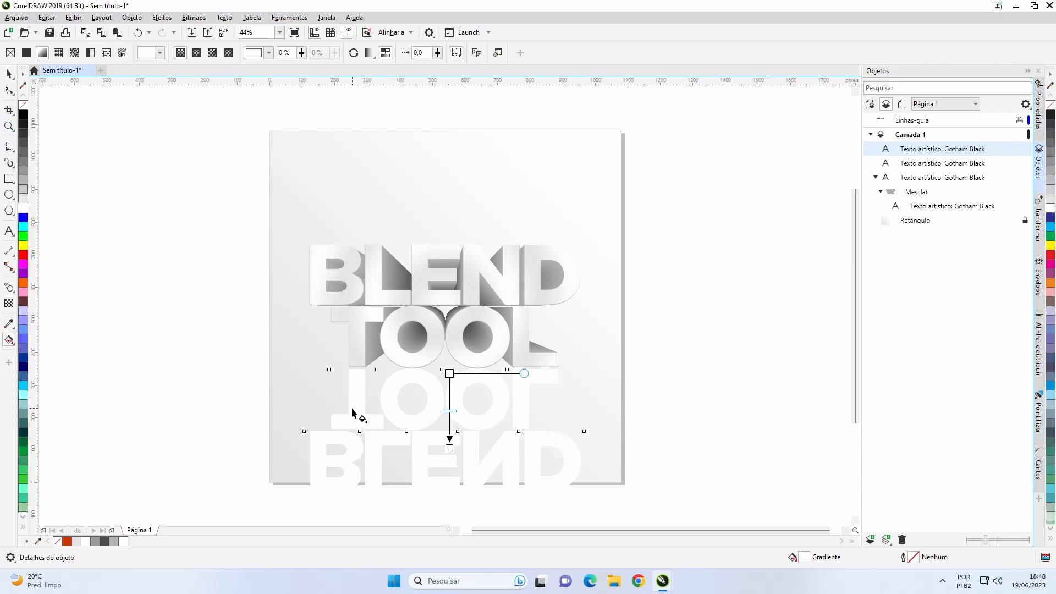
# Step: Fade out the reflection by setting the gradient's end node to 100% transparency and its start node to 25%
pyautogui.click(449, 448)
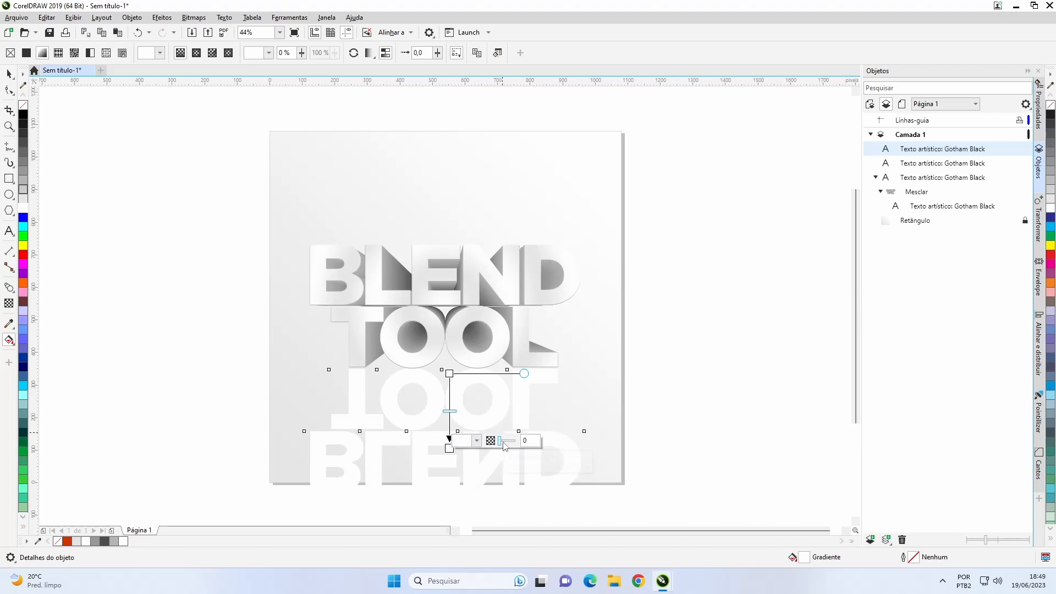
pyautogui.moveTo(501, 442); pyautogui.dragTo(527, 443)
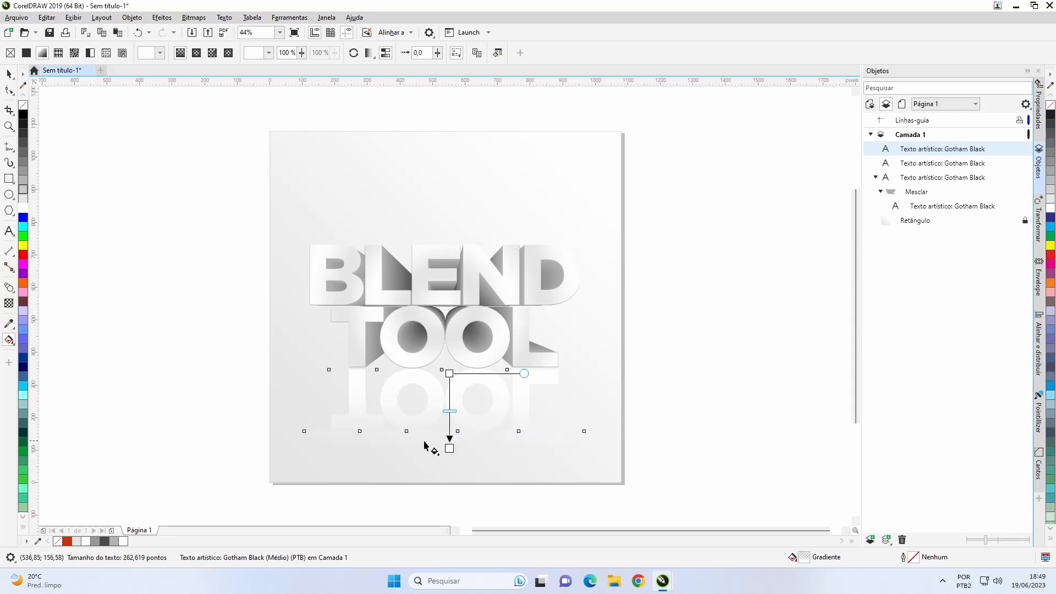
pyautogui.click(450, 374)
pyautogui.click(450, 374)
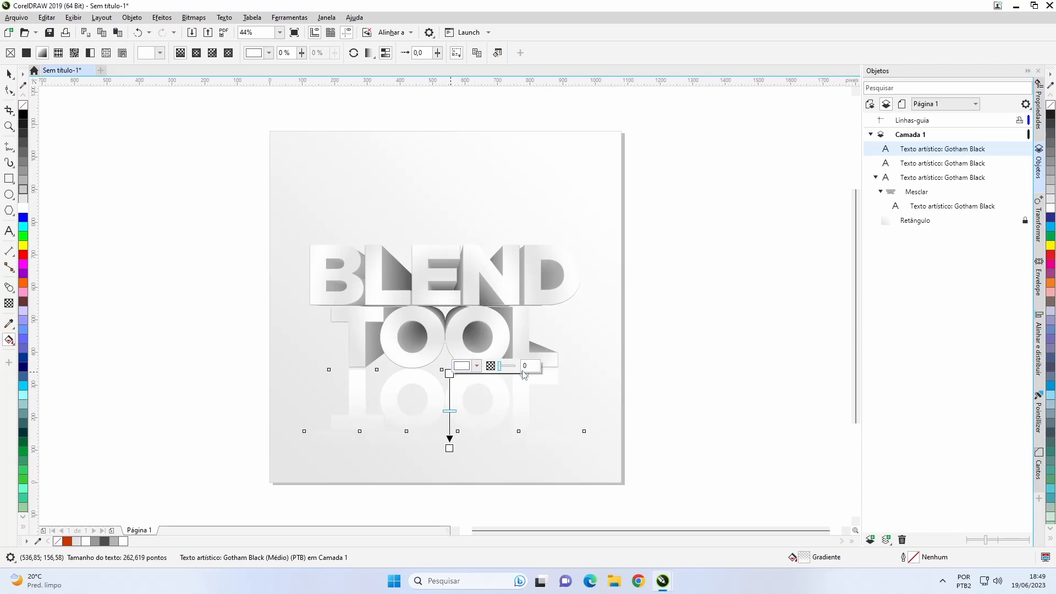
pyautogui.write('25')
pyautogui.press('Return')
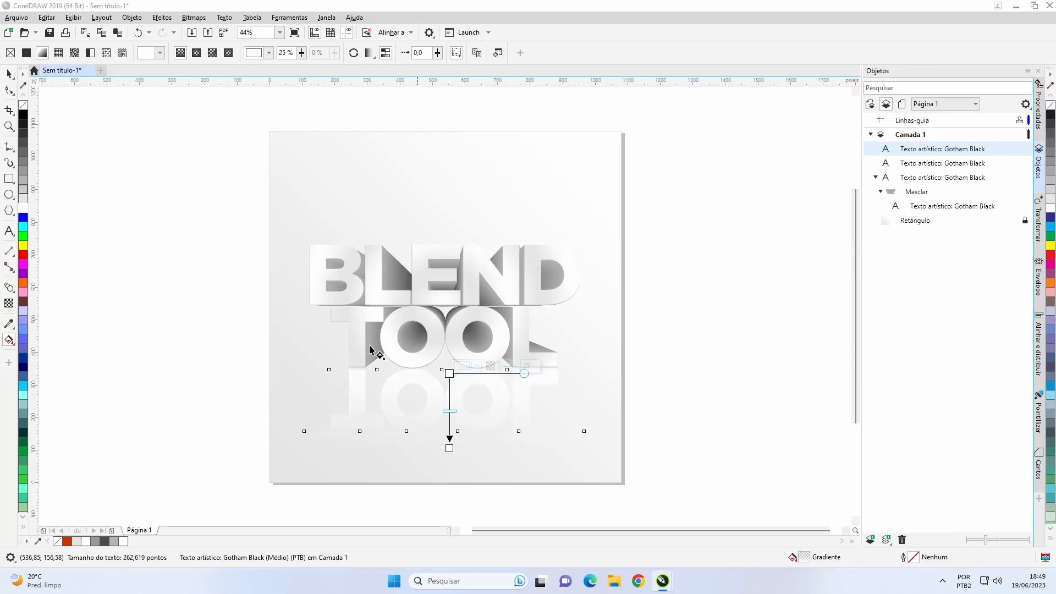
pyautogui.click(9, 74)
pyautogui.click(563, 444)
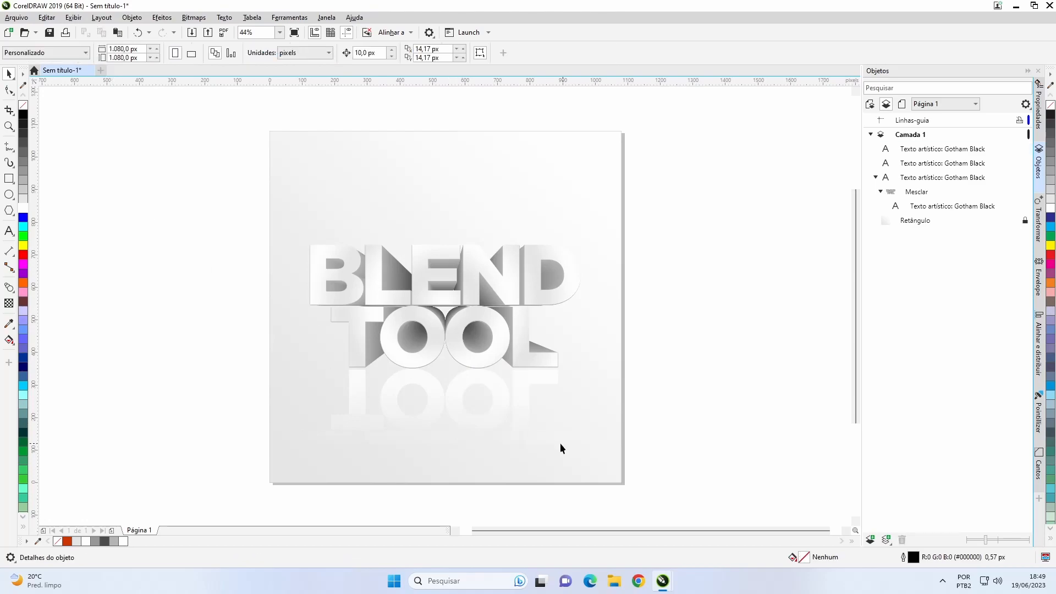
# Step: Send the mirrored reflection text backward until it lies behind the blended extrusion, directly above the background rectangle
pyautogui.click(501, 416)
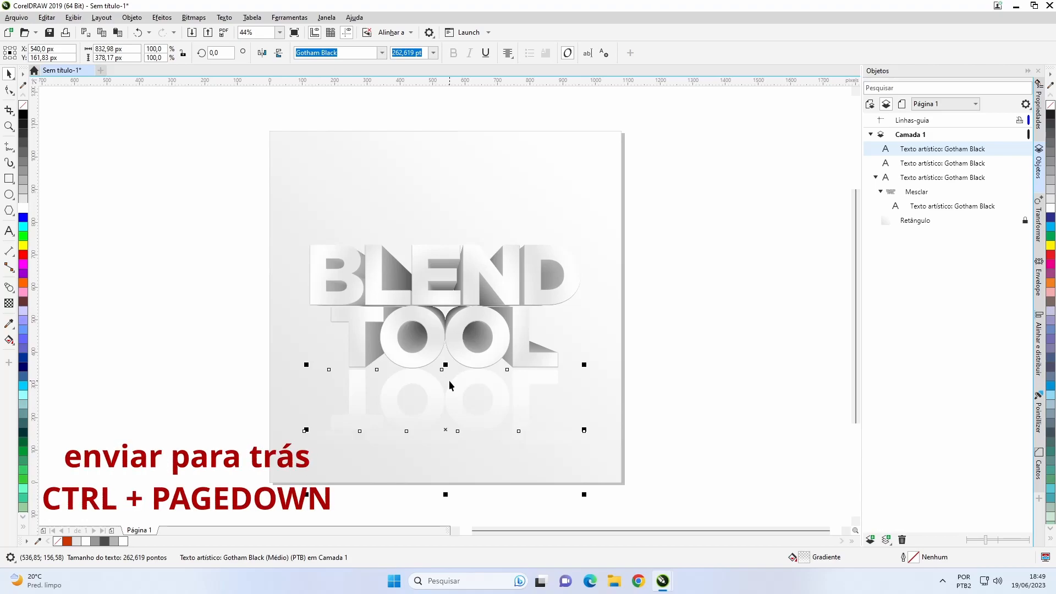
pyautogui.hotkey('ctrl', 'pagedown')
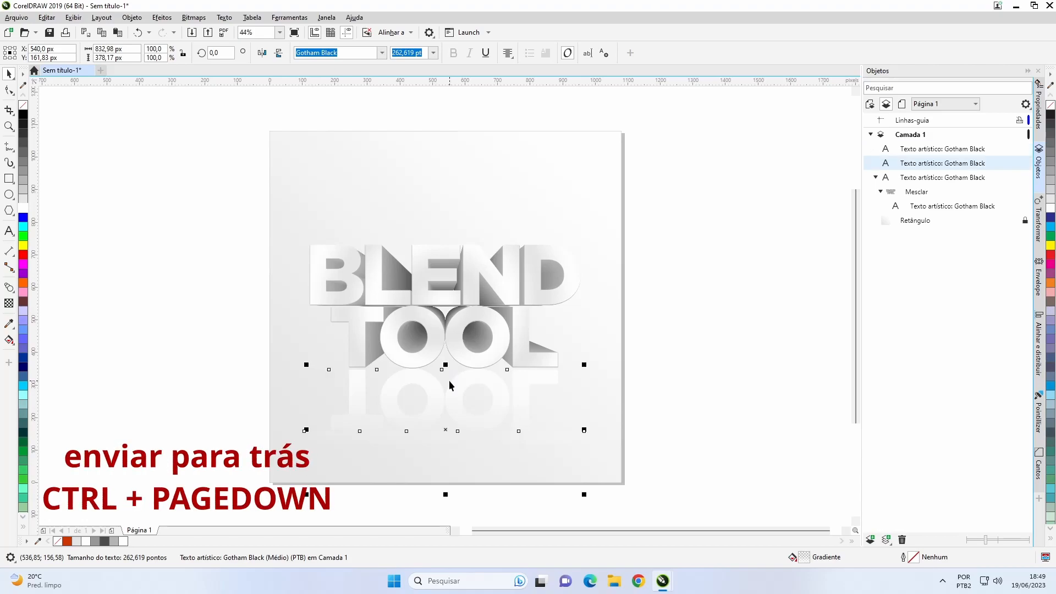
pyautogui.hotkey('ctrl', 'pagedown')
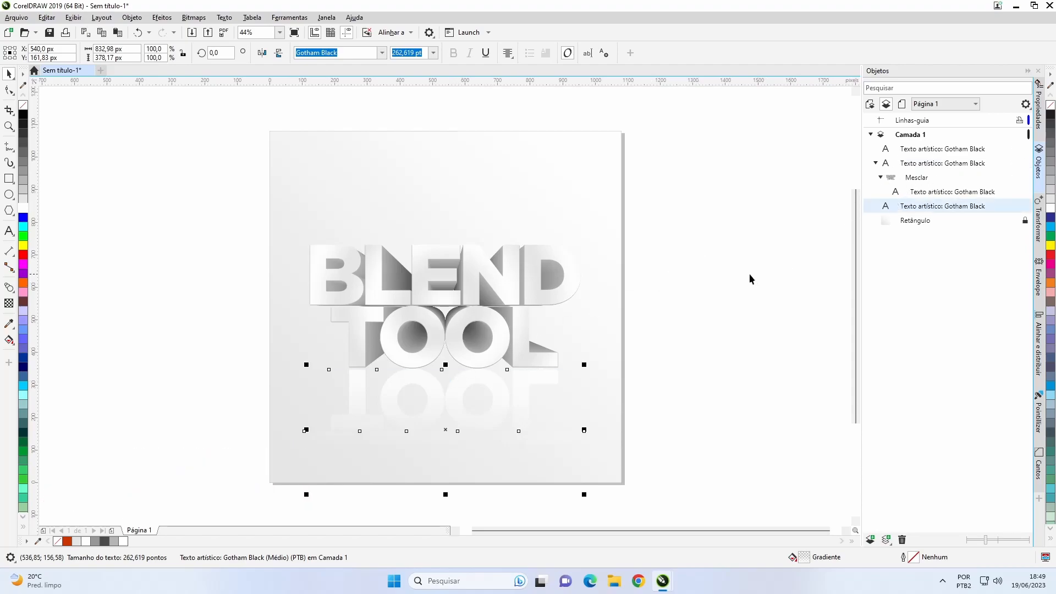
pyautogui.click(736, 279)
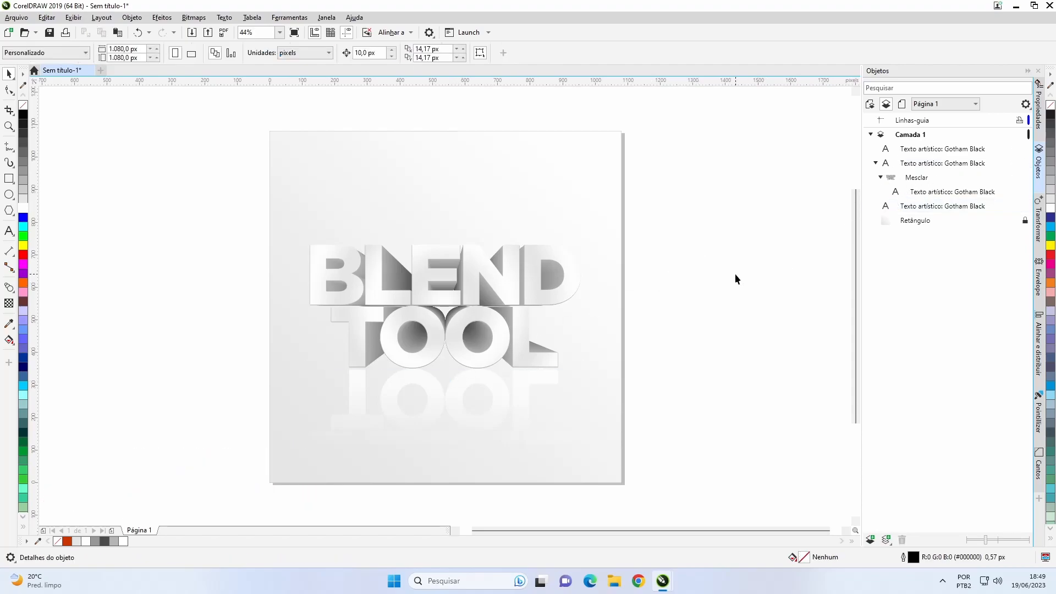
# Step: Duplicate the gradient-filled front text in place and fill the copy with solid black
pyautogui.click(512, 288)
pyautogui.click(585, 316)
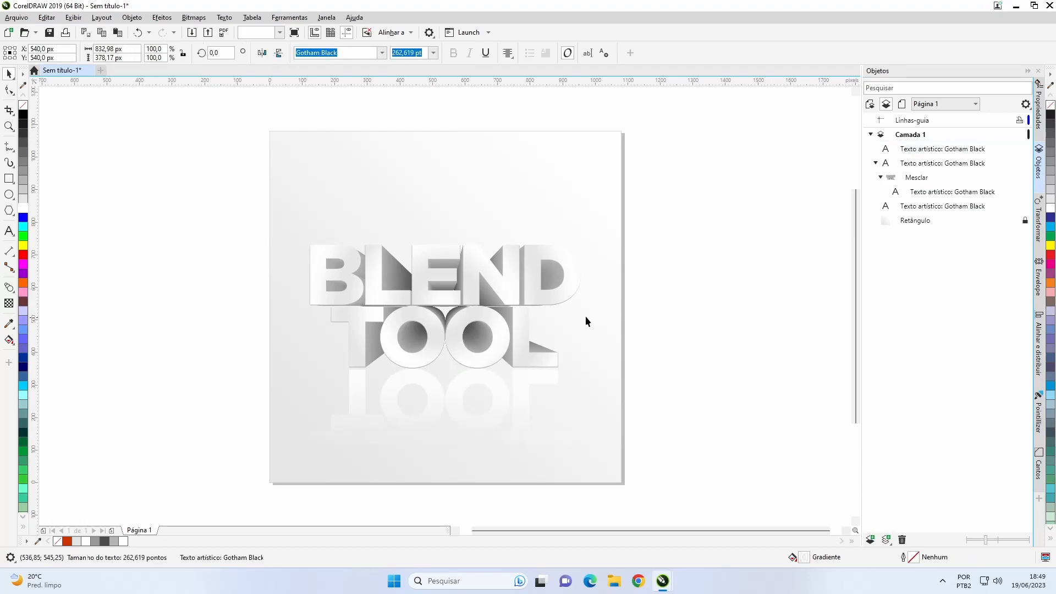
pyautogui.click(556, 302)
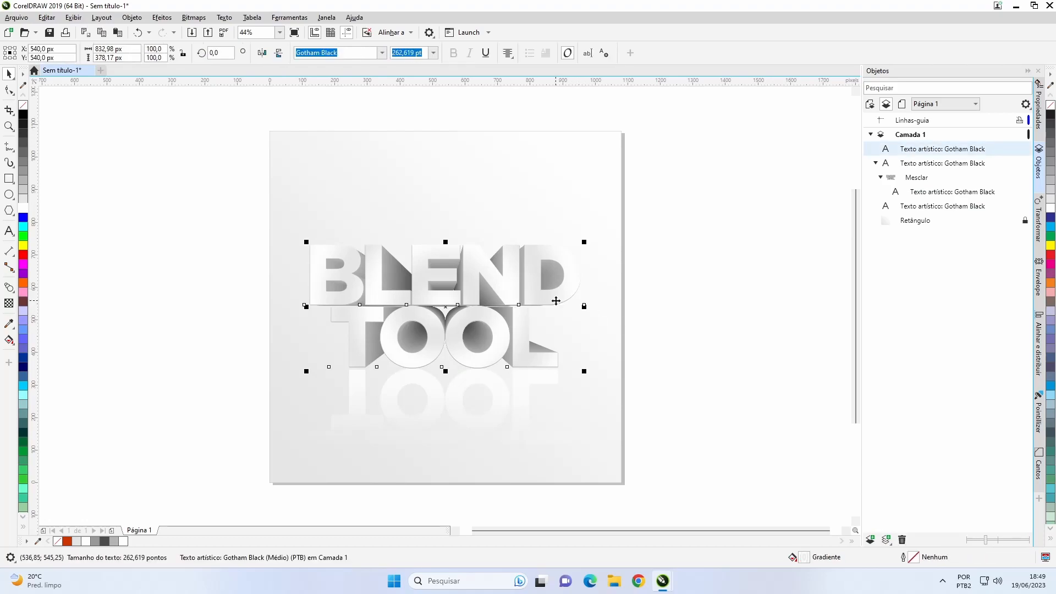
pyautogui.hotkey('ctrl', 'c')
pyautogui.hotkey('ctrl', 'v')
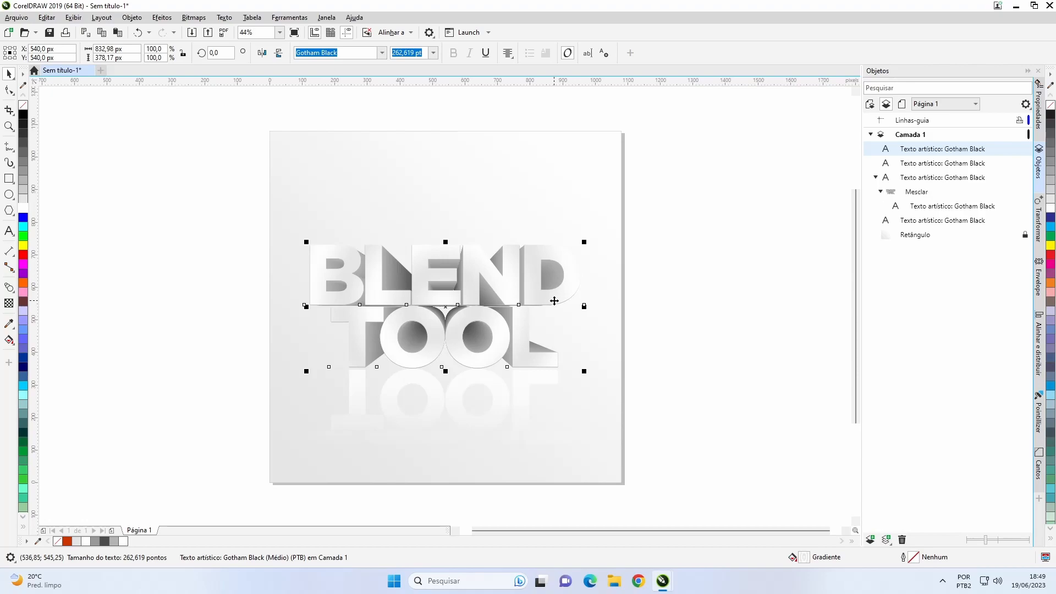
pyautogui.click(22, 117)
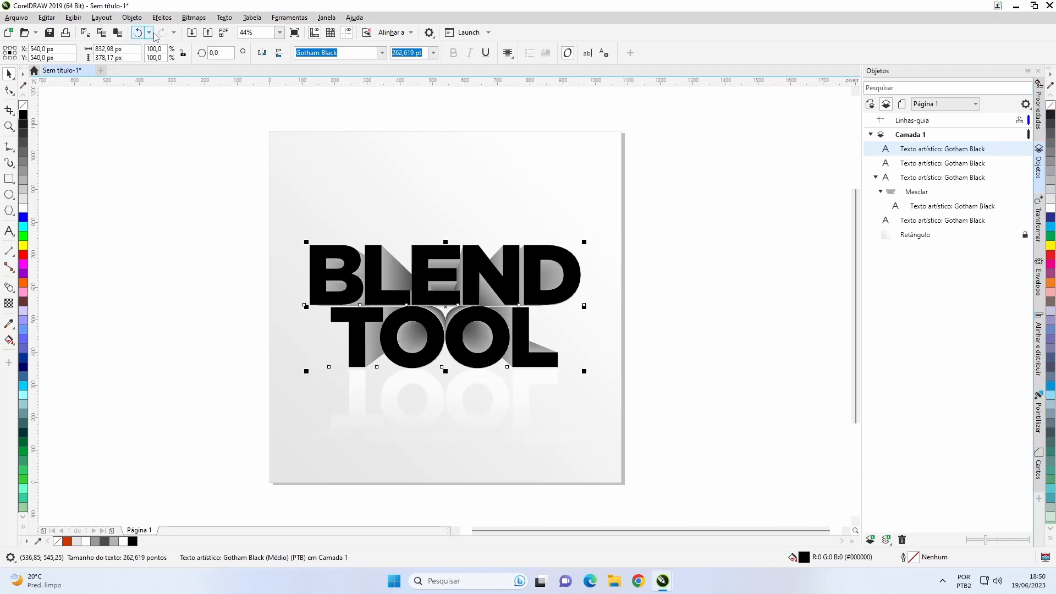
# Step: Flatten the black copy with perspective into a floor strip about 643 by 22 px along TOOL's base, and send it behind the front text
pyautogui.click(132, 17)
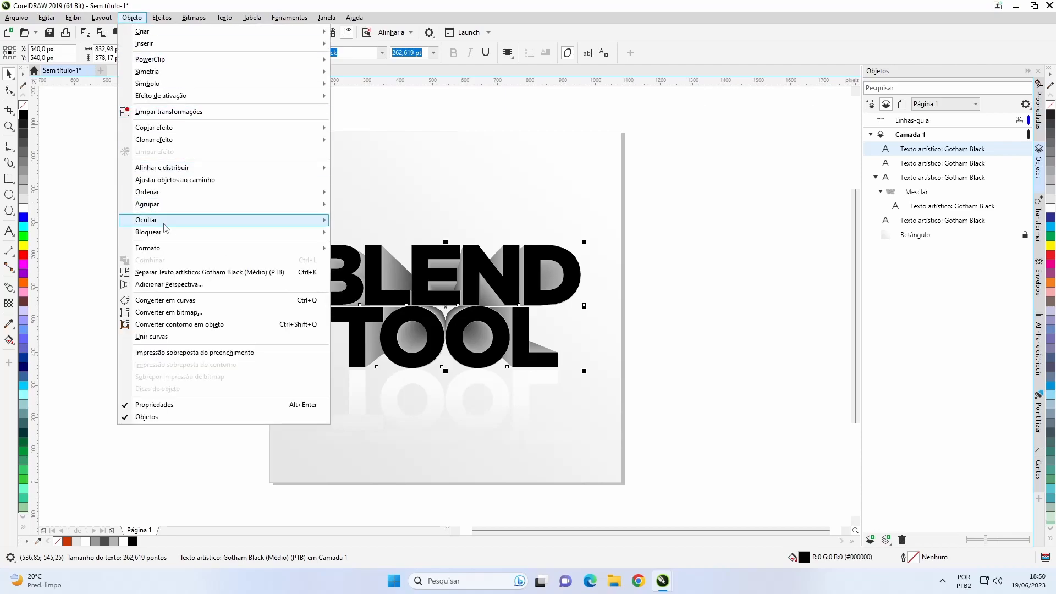
pyautogui.click(194, 285)
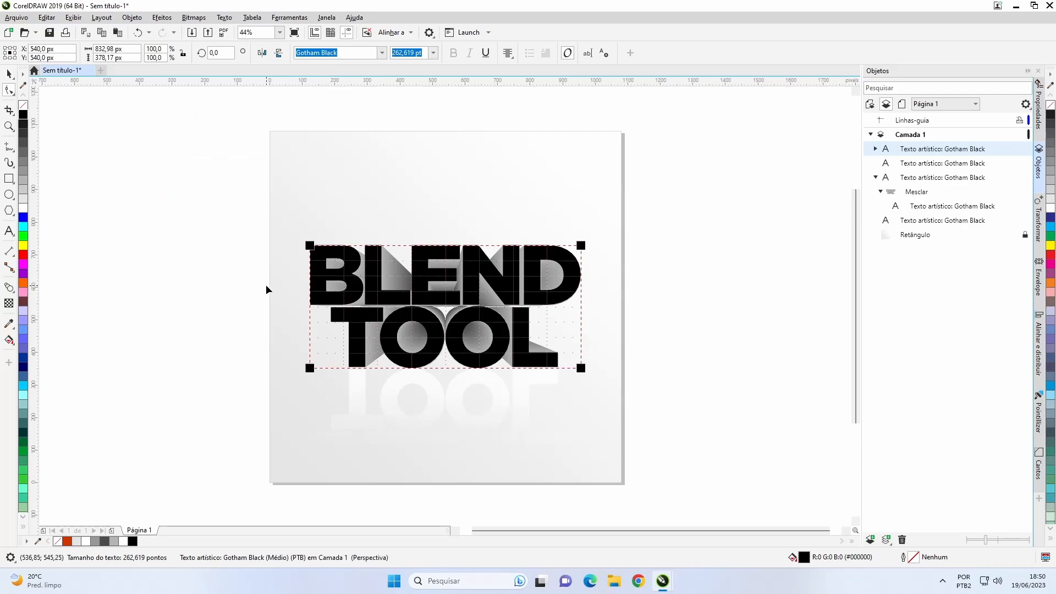
pyautogui.moveTo(311, 247); pyautogui.dragTo(346, 351)
pyautogui.moveTo(580, 246); pyautogui.dragTo(534, 361)
pyautogui.moveTo(347, 352); pyautogui.dragTo(364, 363)
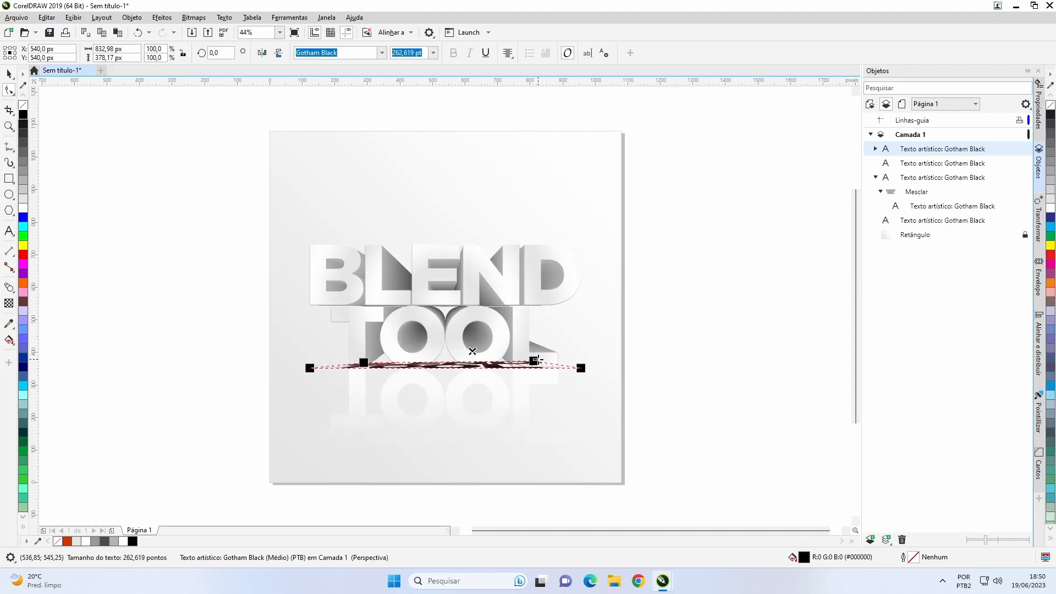
pyautogui.click(12, 76)
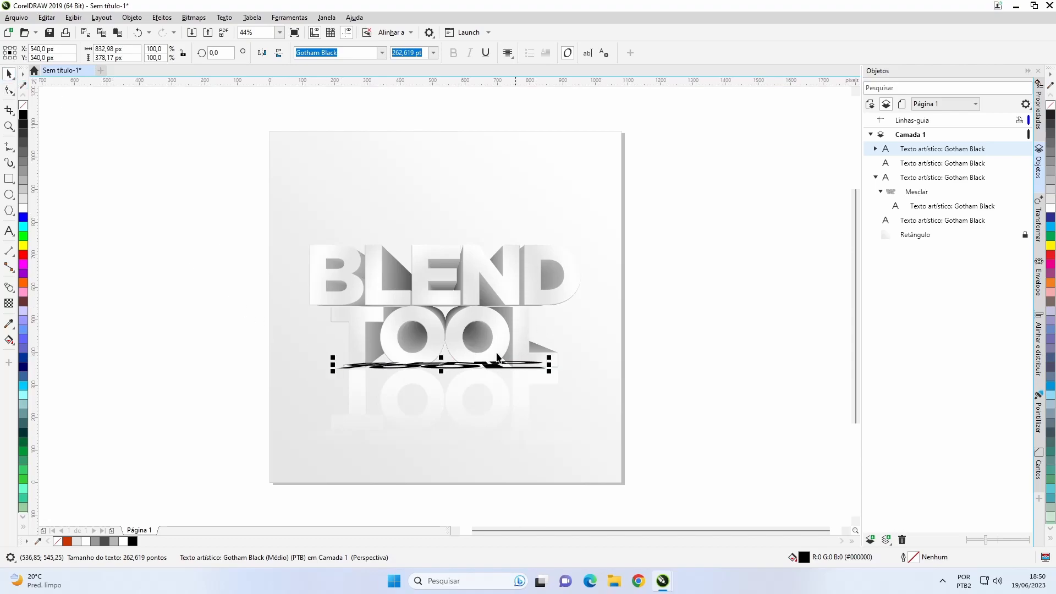
pyautogui.scroll(3, 446, 307)
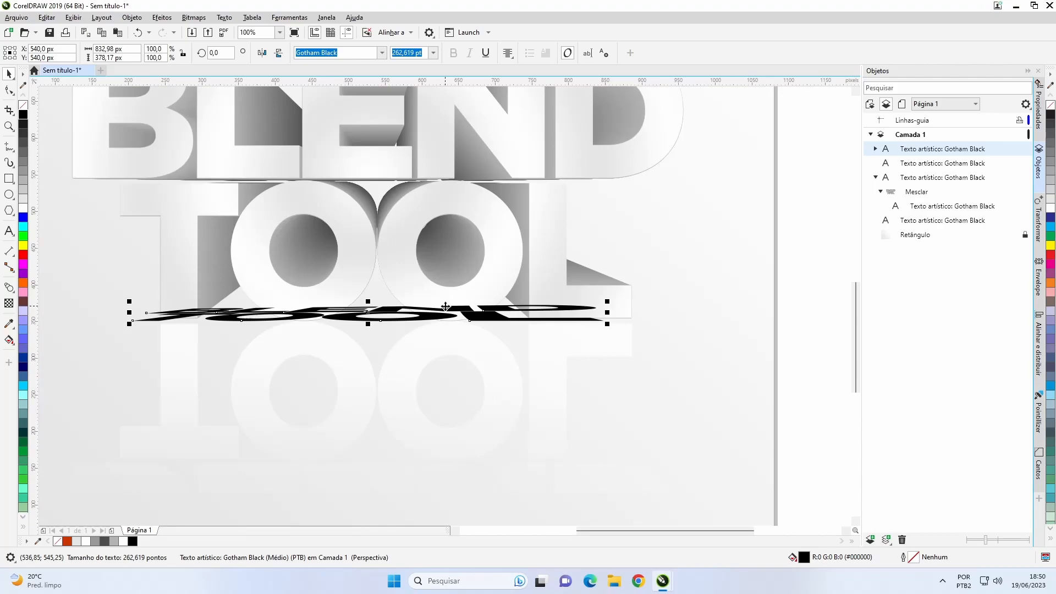
pyautogui.hotkey('ctrl', 'pagedown')
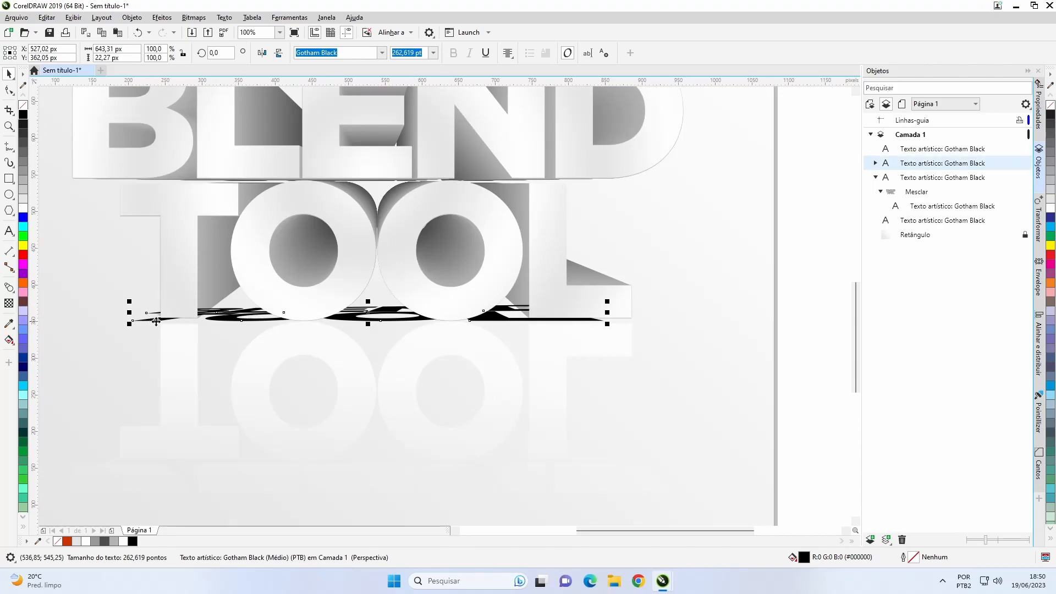
# Step: Adjust the black copy's perspective corners so the shadow spans the base of TOOL, about 674 px wide and 23 px high
pyautogui.press('F10')
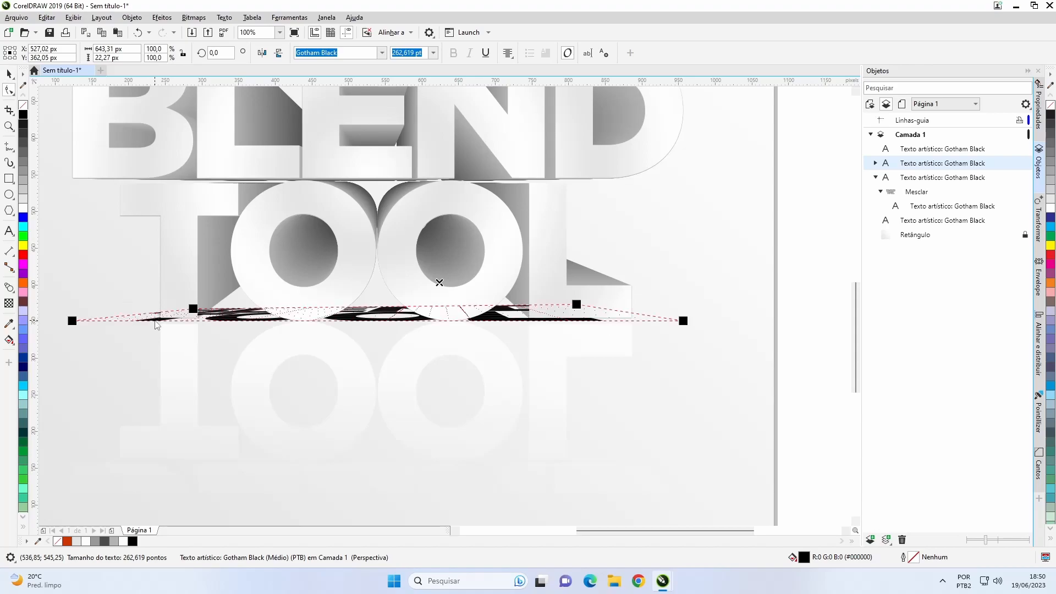
pyautogui.moveTo(192, 310); pyautogui.dragTo(227, 306)
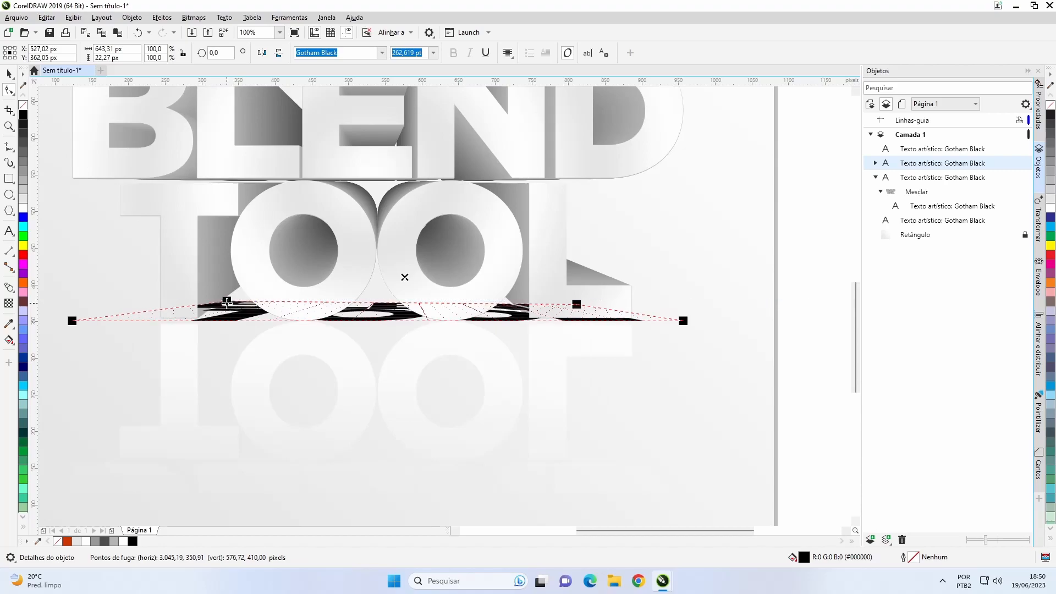
pyautogui.moveTo(578, 303); pyautogui.dragTo(559, 294)
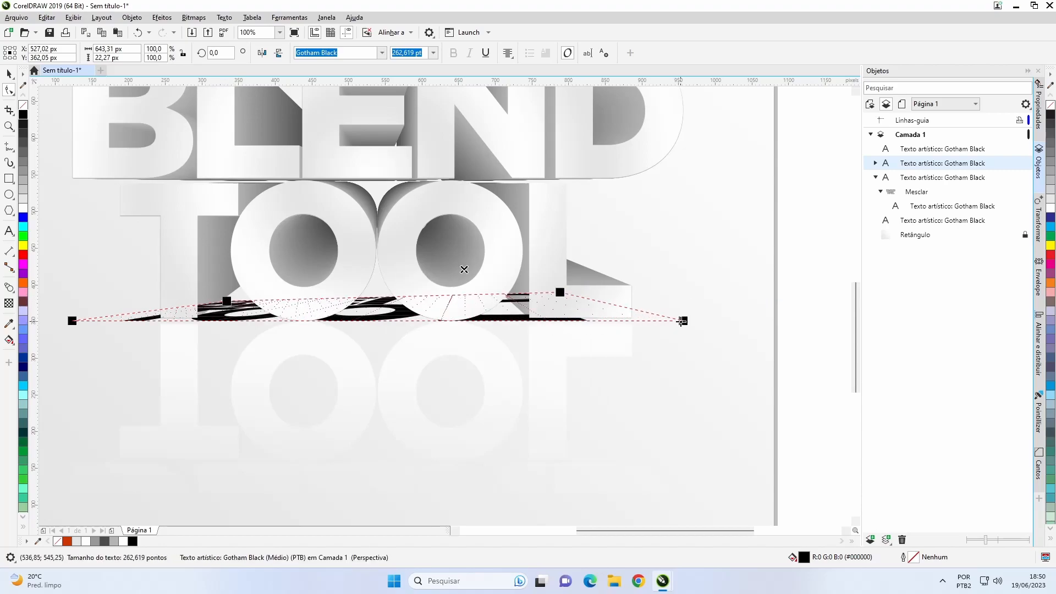
pyautogui.moveTo(683, 320); pyautogui.dragTo(693, 316)
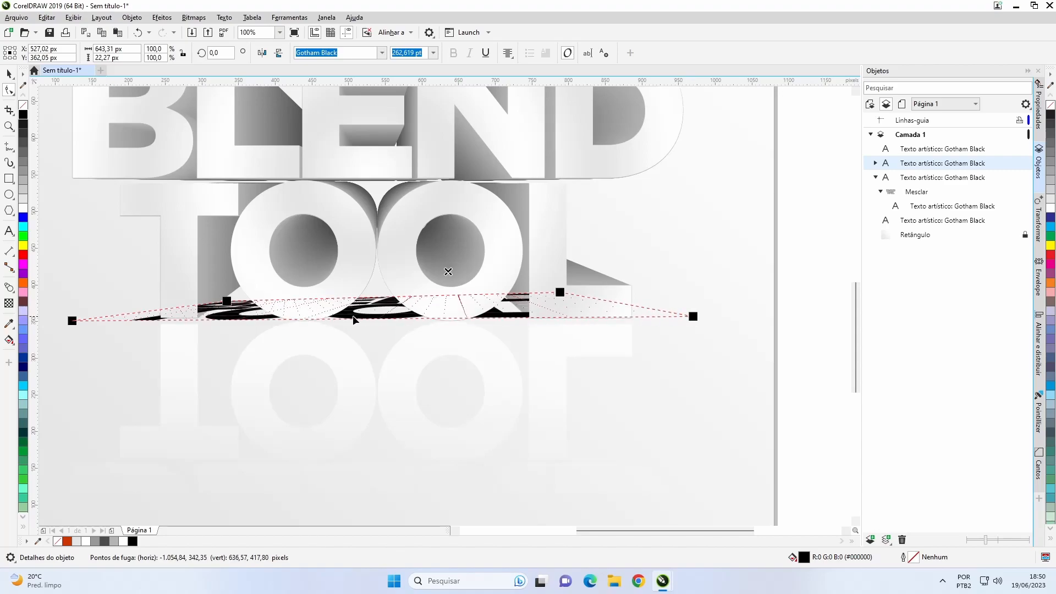
pyautogui.moveTo(72, 321); pyautogui.dragTo(143, 320)
pyautogui.moveTo(692, 316); pyautogui.dragTo(672, 318)
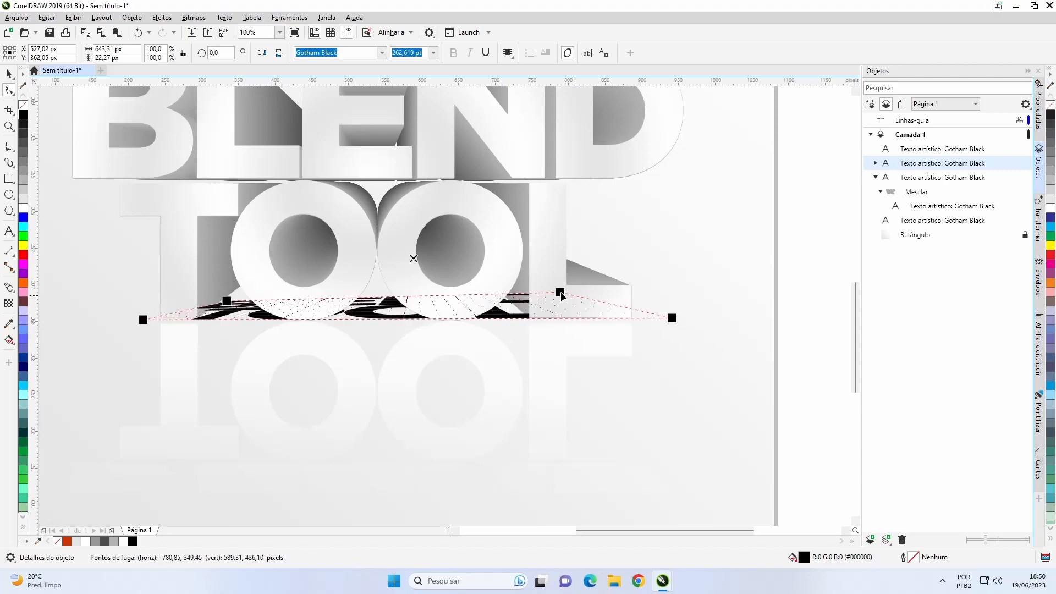
pyautogui.moveTo(563, 296); pyautogui.dragTo(588, 306)
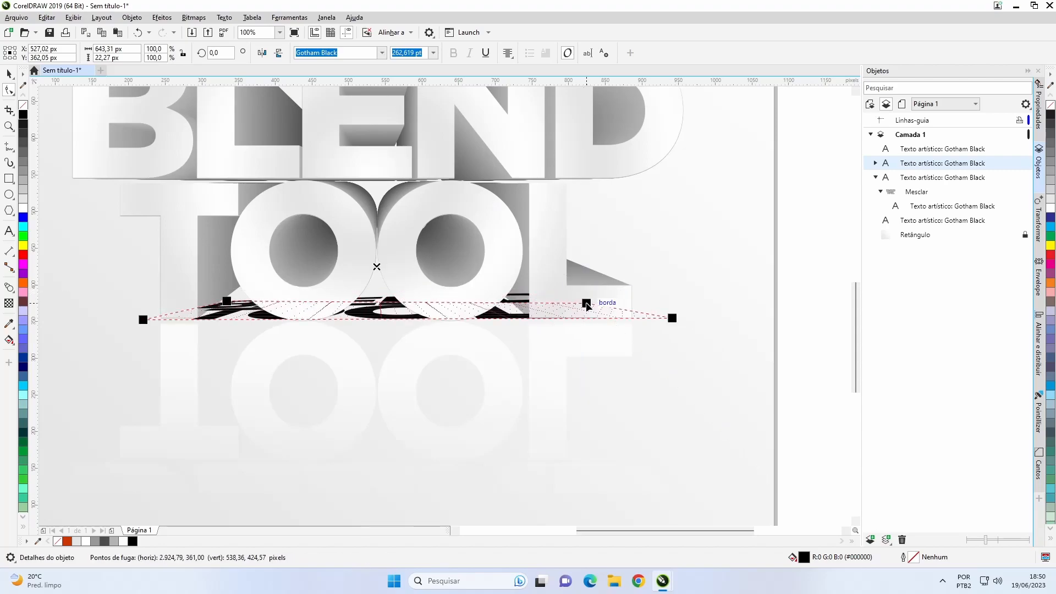
pyautogui.moveTo(227, 302); pyautogui.dragTo(216, 304)
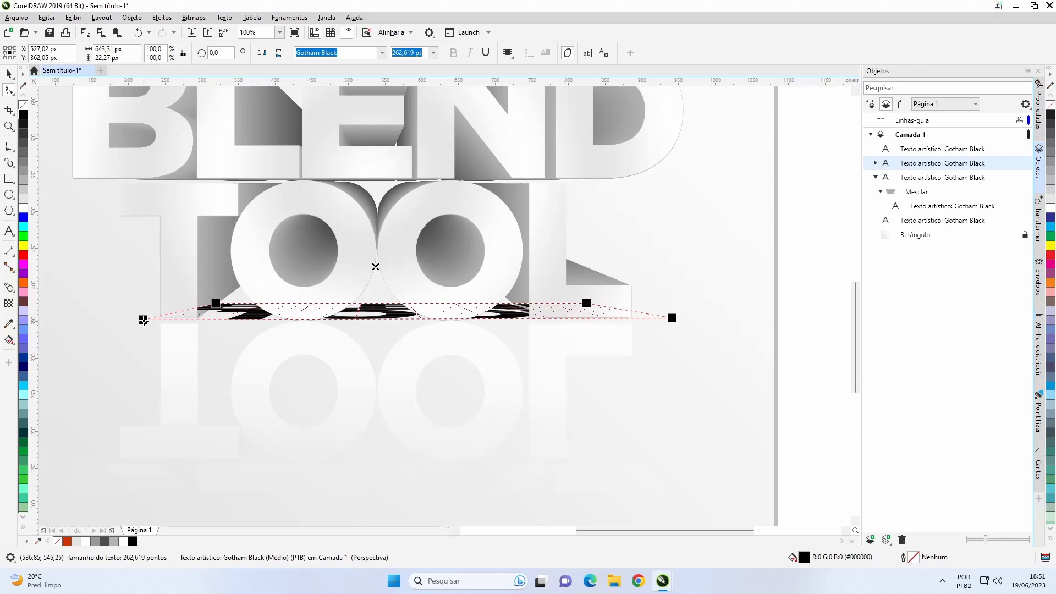
pyautogui.moveTo(144, 322); pyautogui.dragTo(75, 322)
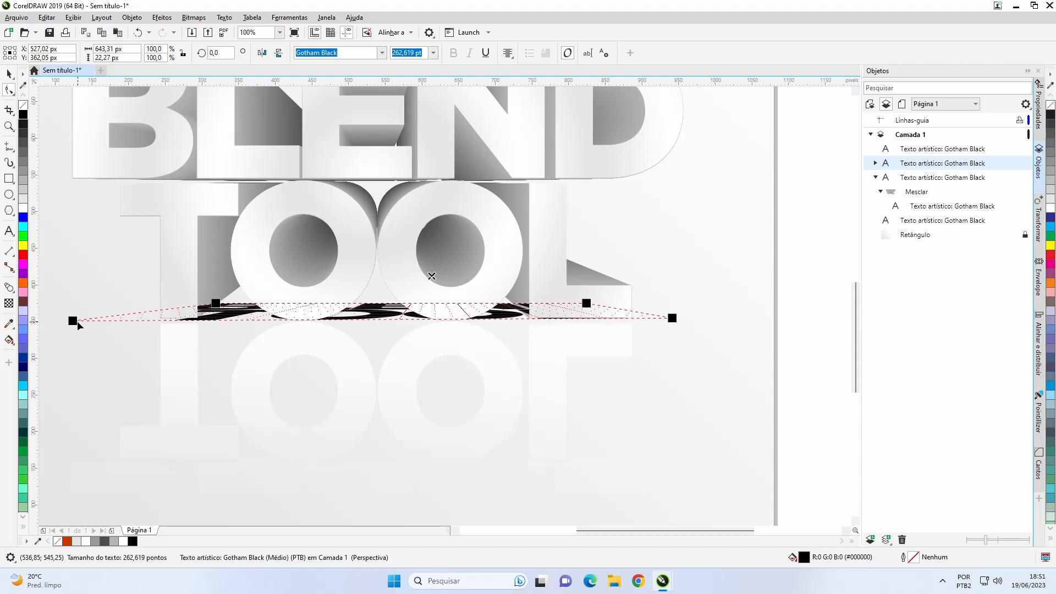
pyautogui.moveTo(215, 303); pyautogui.dragTo(187, 304)
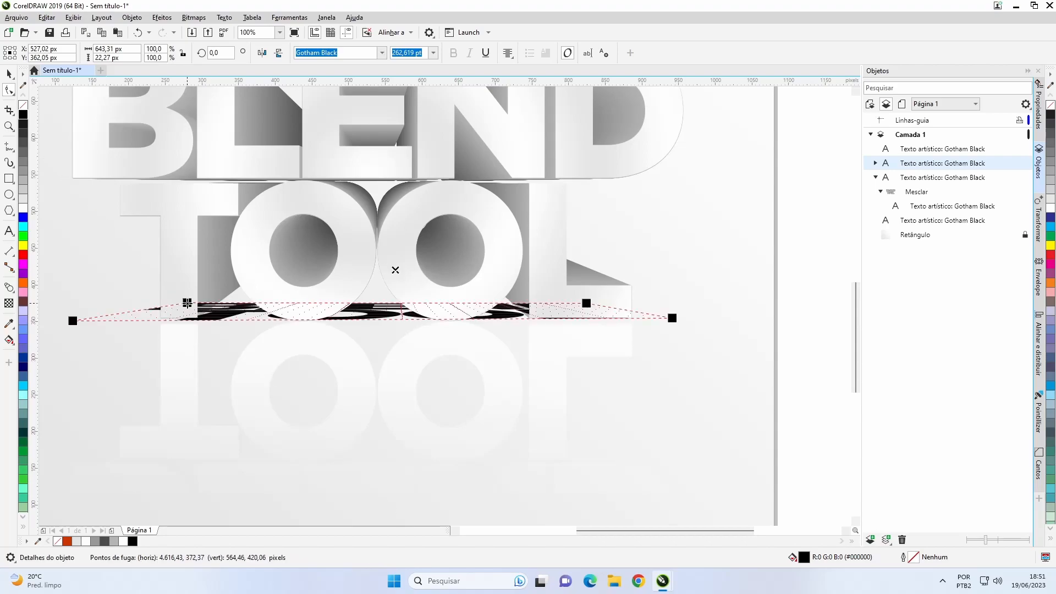
pyautogui.moveTo(71, 320)
pyautogui.mouseDown()
pyautogui.moveTo(43, 320)
pyautogui.moveTo(137, 320)
pyautogui.moveTo(126, 320)
pyautogui.mouseUp()
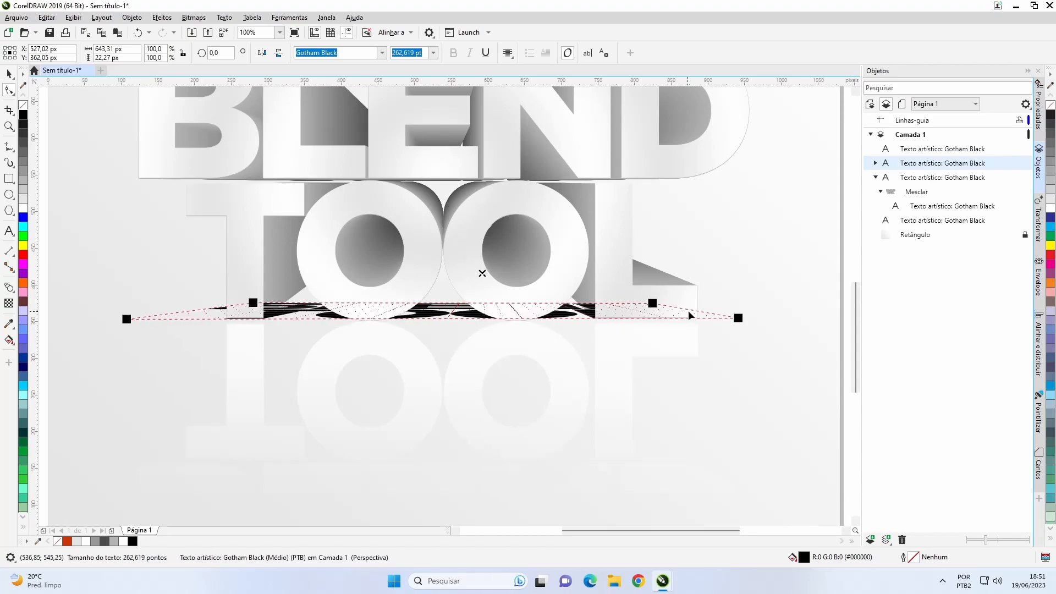
pyautogui.moveTo(738, 319)
pyautogui.mouseDown()
pyautogui.moveTo(779, 322)
pyautogui.moveTo(755, 319)
pyautogui.mouseUp()
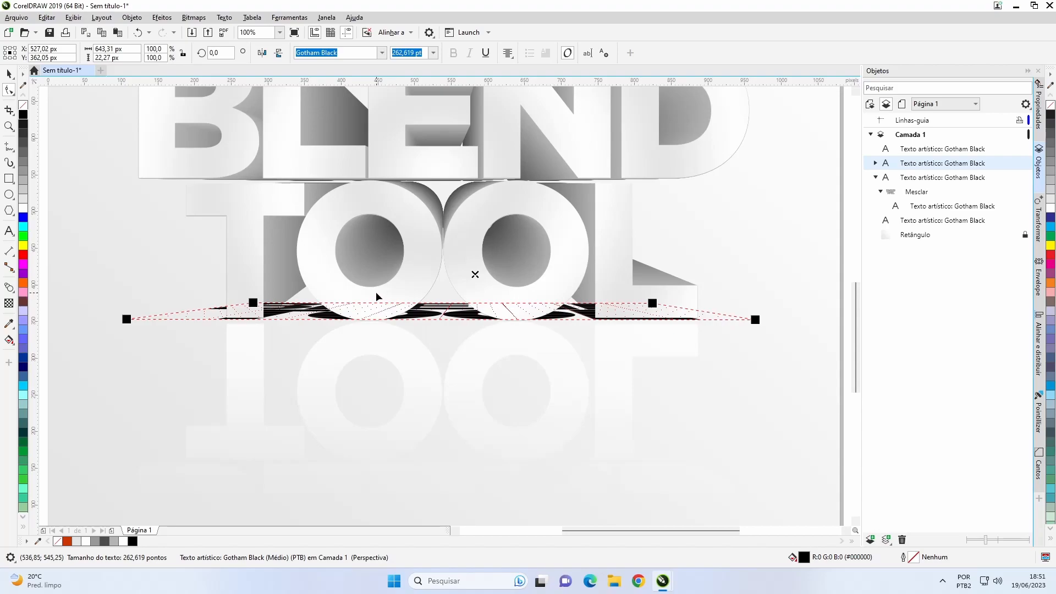
pyautogui.click(9, 73)
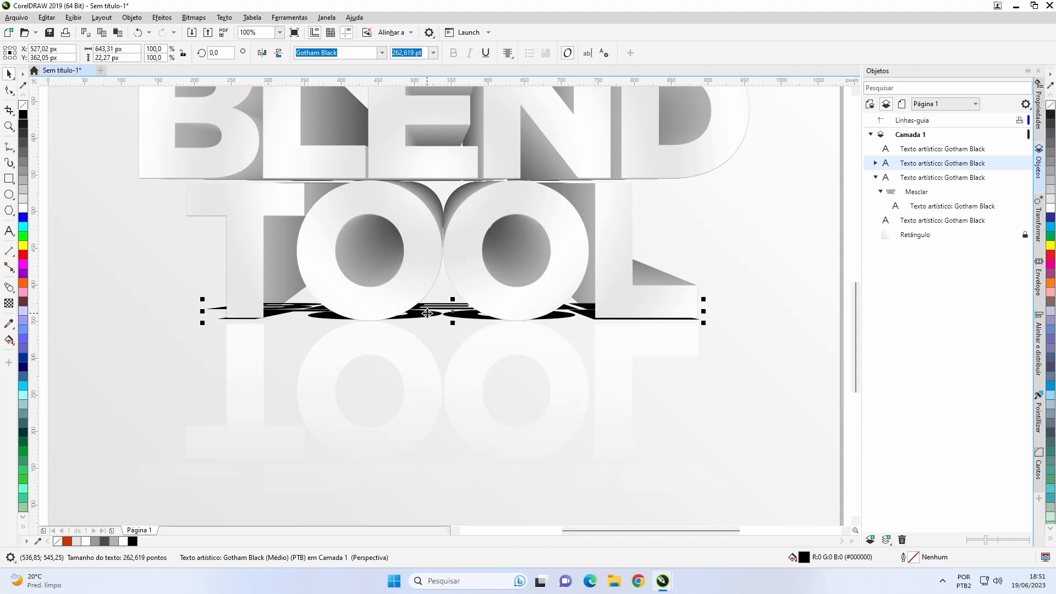
# Step: Apply a short vertical gradient to the flattened shadow text, from grey at the base of TOOL to white just above it
pyautogui.press('g')
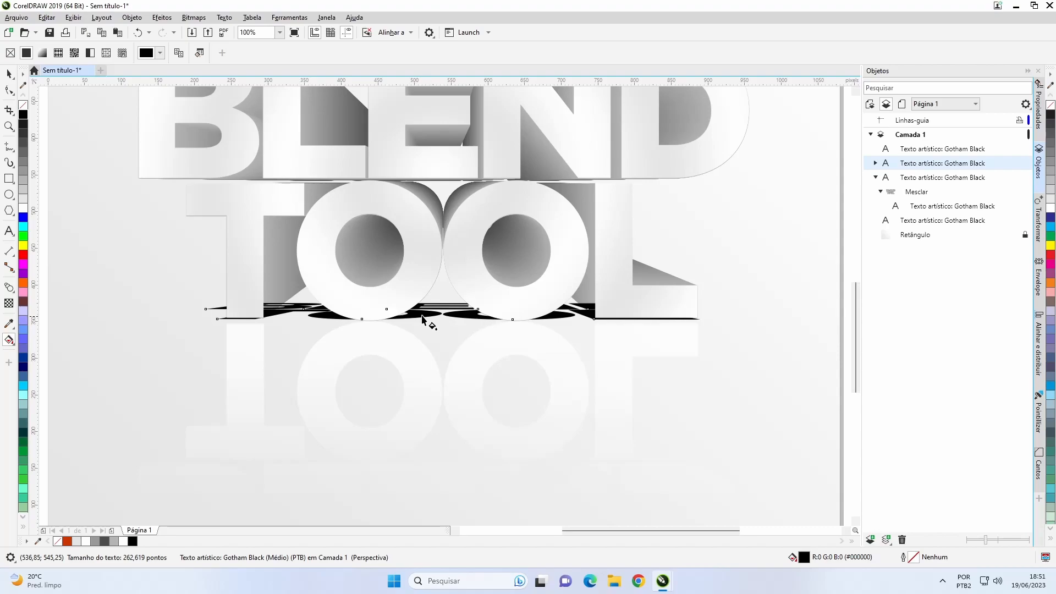
pyautogui.click(8, 74)
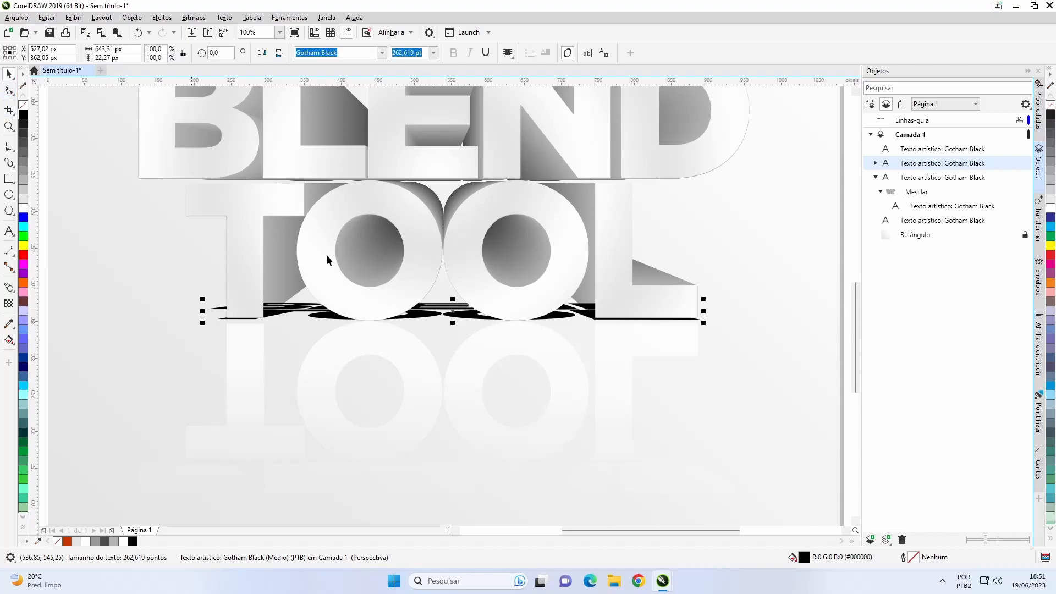
pyautogui.press('g')
pyautogui.moveTo(433, 292); pyautogui.dragTo(434, 270)
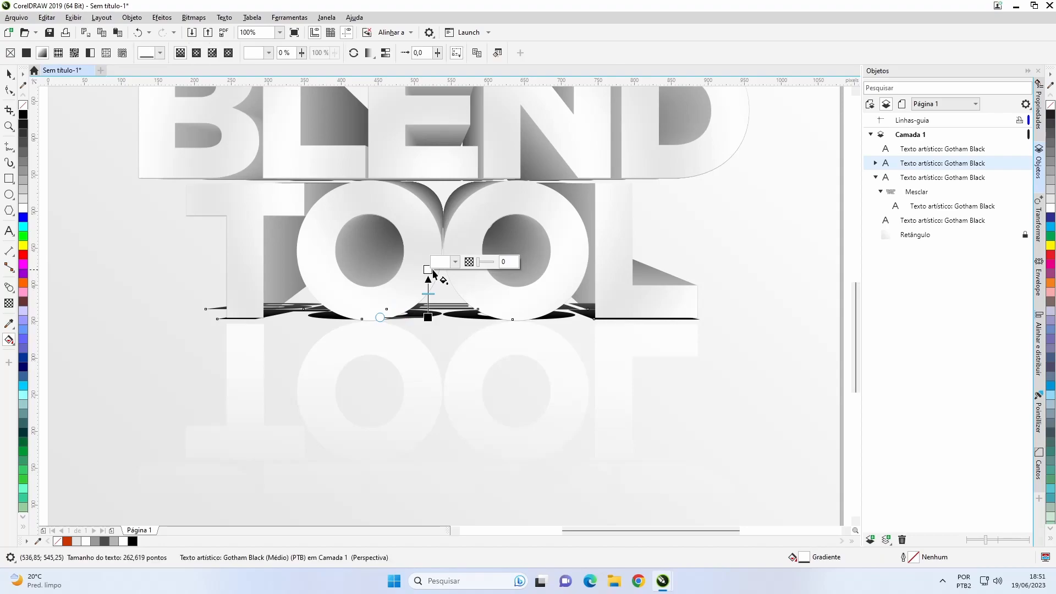
pyautogui.moveTo(428, 269); pyautogui.dragTo(428, 292)
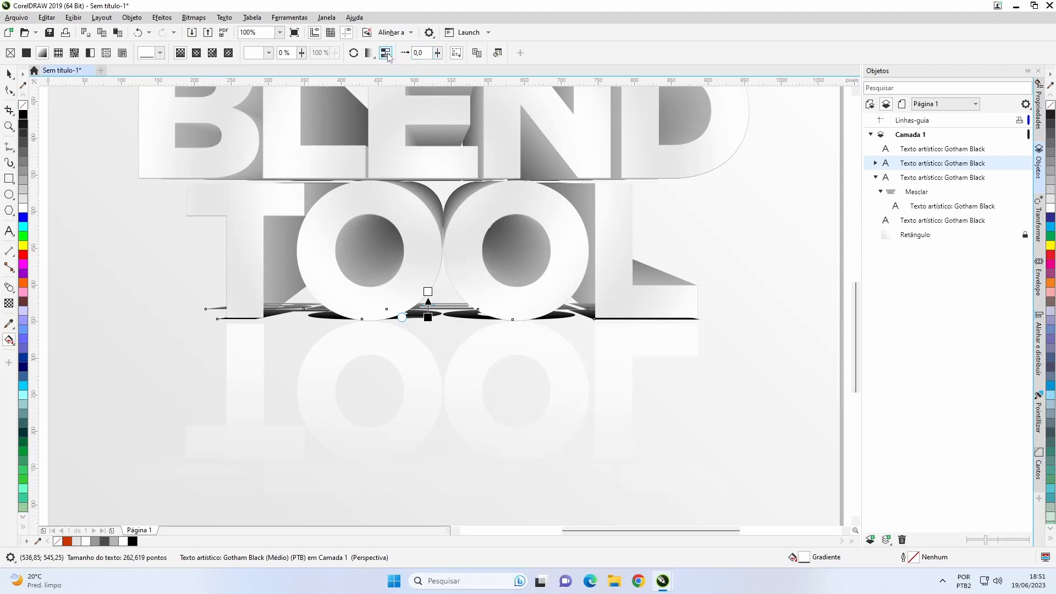
pyautogui.click(429, 316)
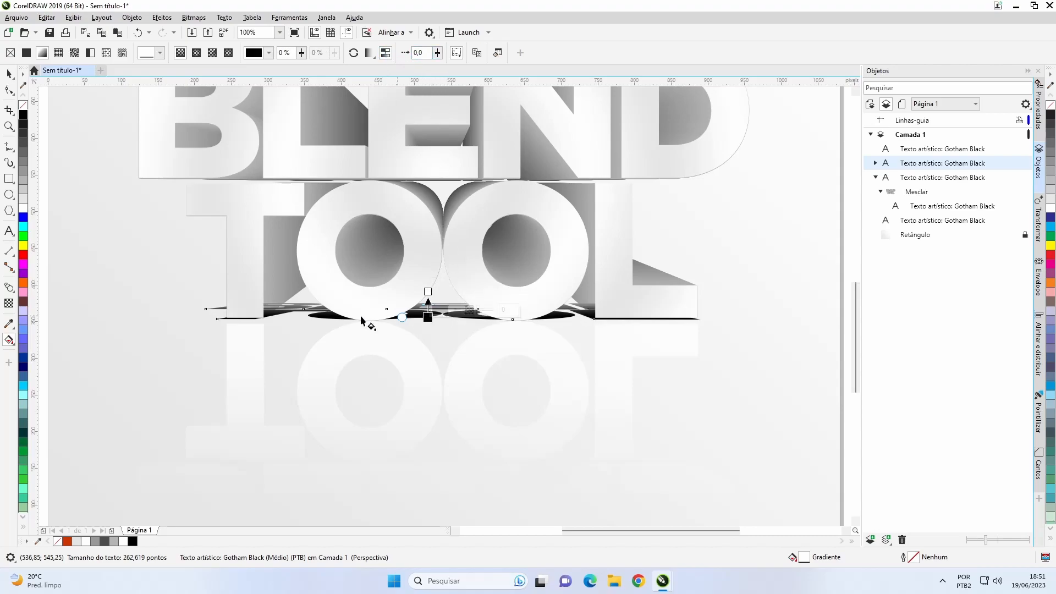
pyautogui.click(22, 168)
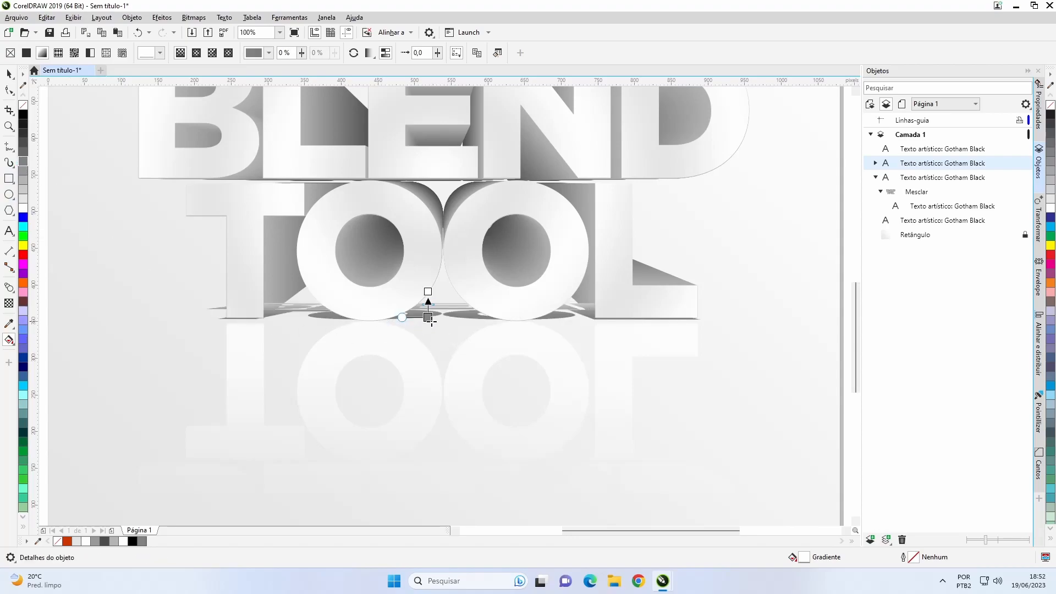
# Step: Soften the flattened shadow text with a Gaussian blur of 5.0 pixels radius
pyautogui.click(8, 73)
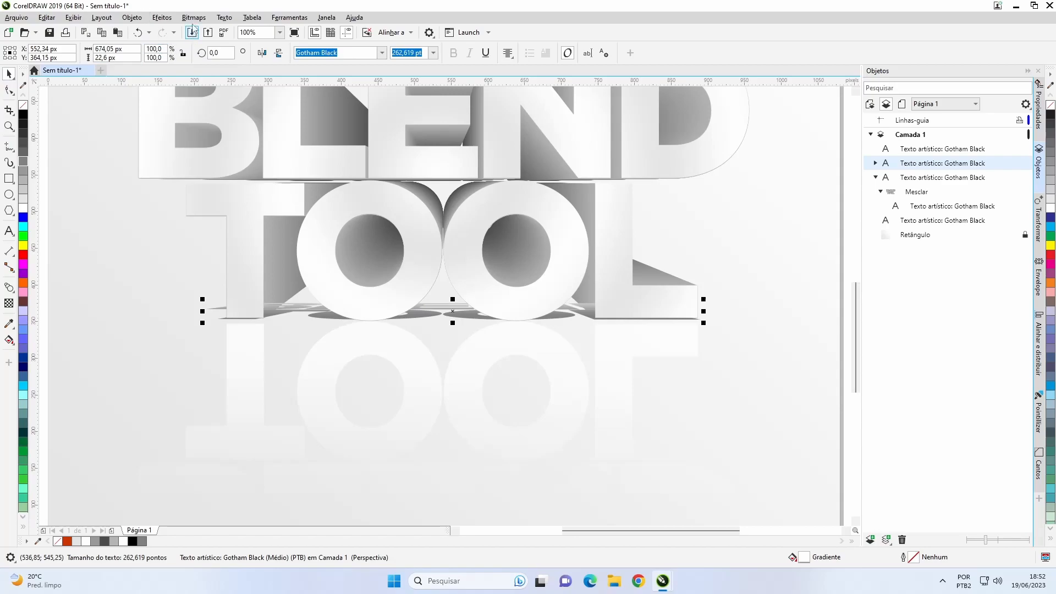
pyautogui.click(162, 18)
pyautogui.moveTo(188, 84)
pyautogui.click(302, 101)
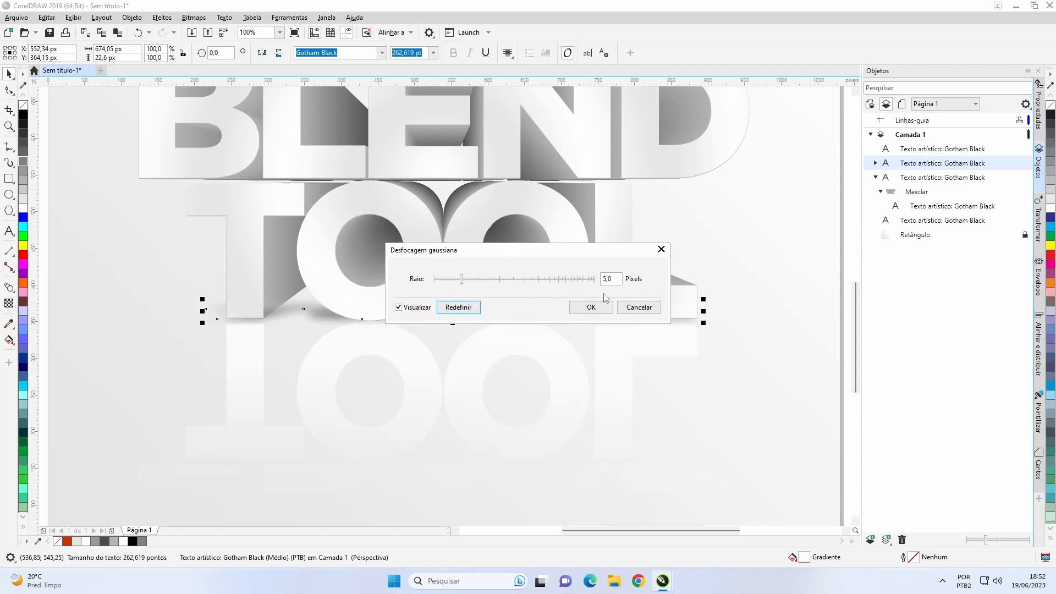
pyautogui.click(591, 307)
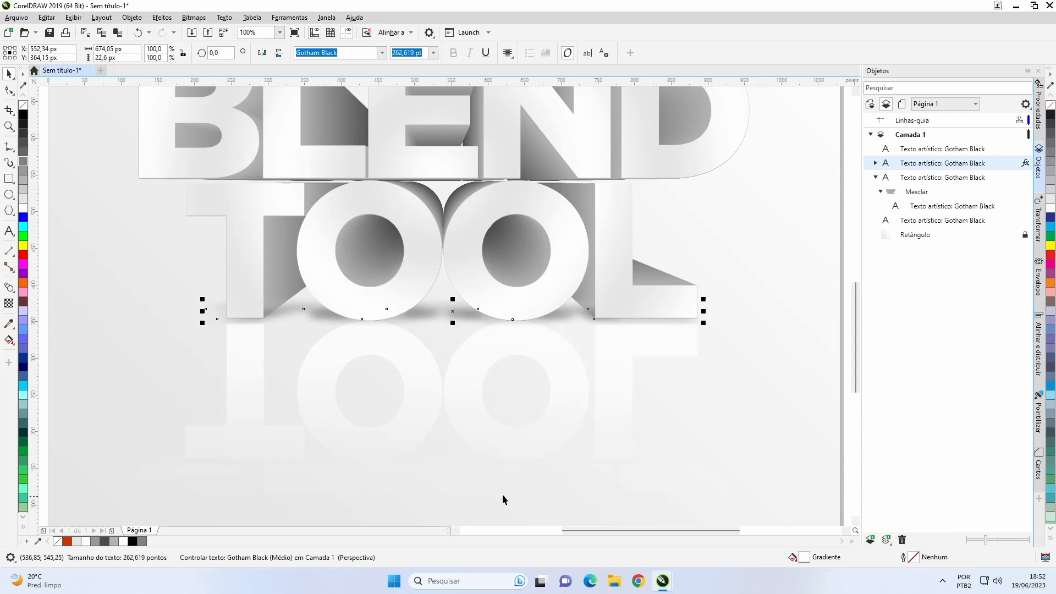
# Step: Add a 1080 by 1080 px rectangle covering the whole page and bring it in front of all other objects
pyautogui.hotkey('shift', 'F4')
pyautogui.click(737, 363)
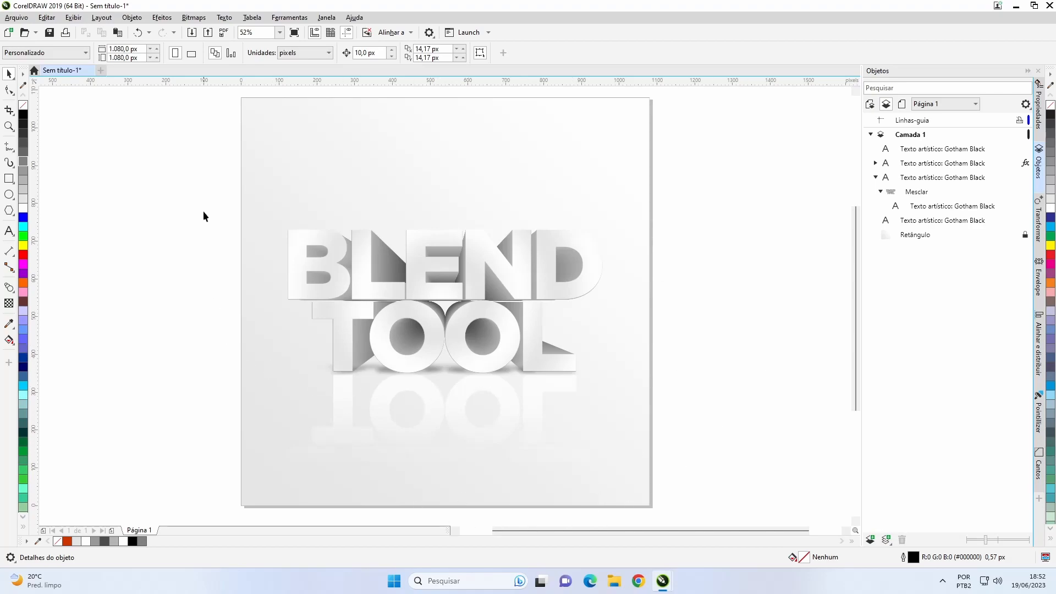
pyautogui.doubleClick(8, 179)
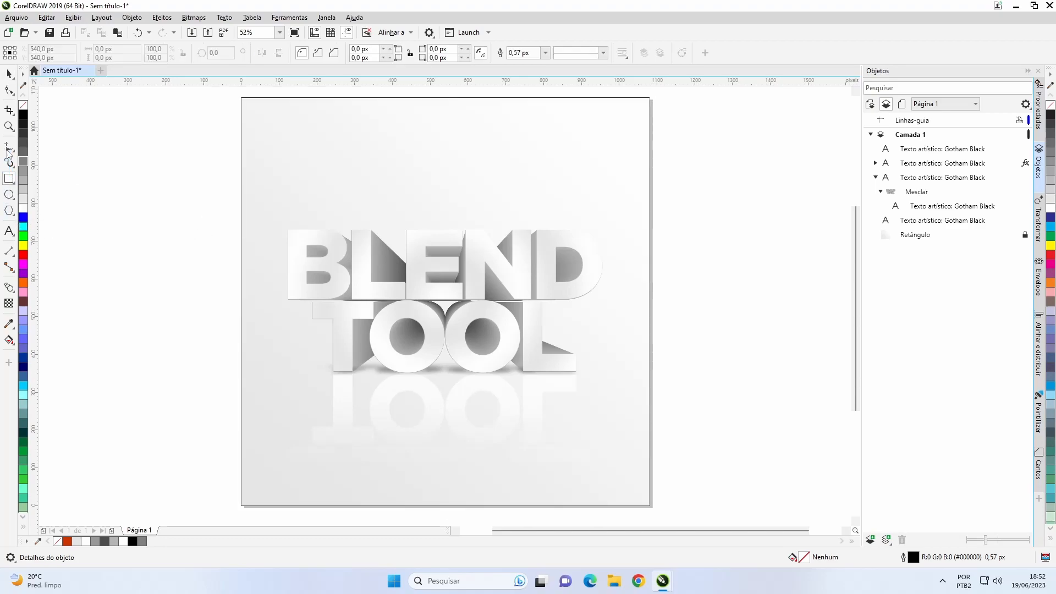
pyautogui.click(8, 73)
pyautogui.click(81, 158)
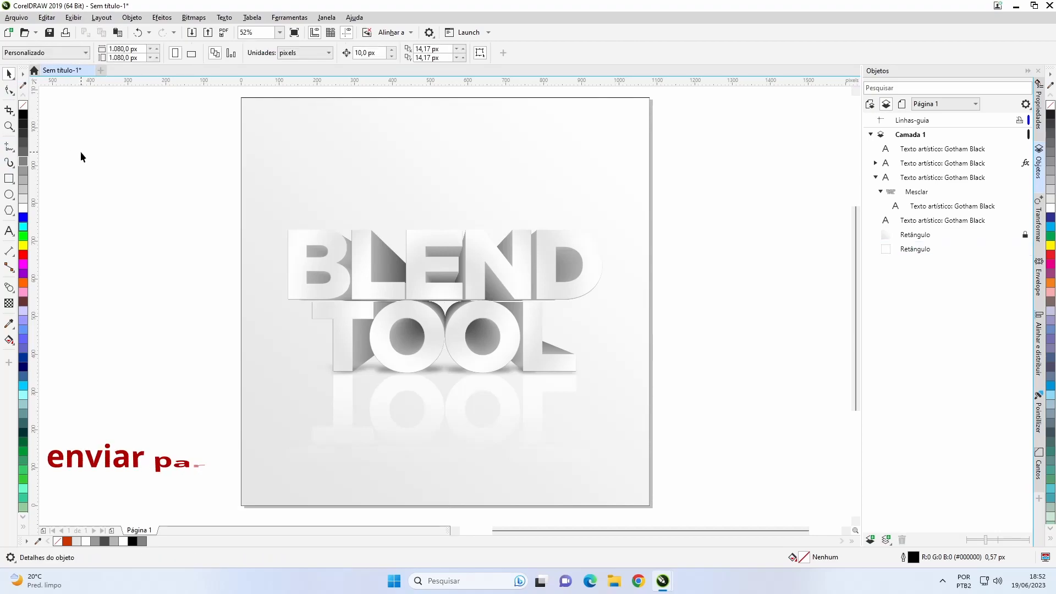
pyautogui.click(914, 249)
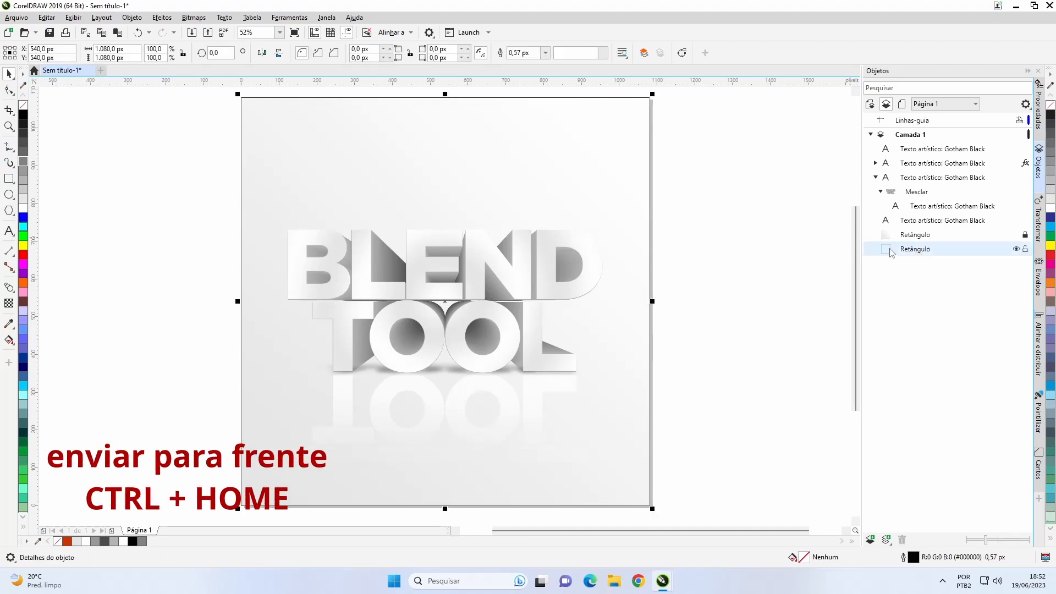
pyautogui.click(642, 155)
pyautogui.click(641, 155)
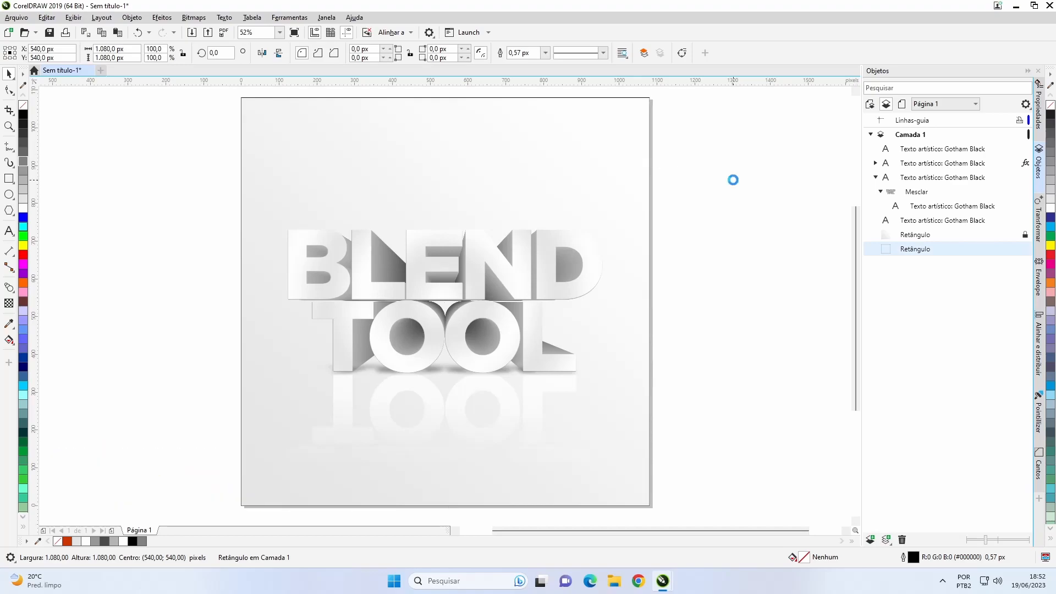
pyautogui.hotkey('ctrl', 'Home')
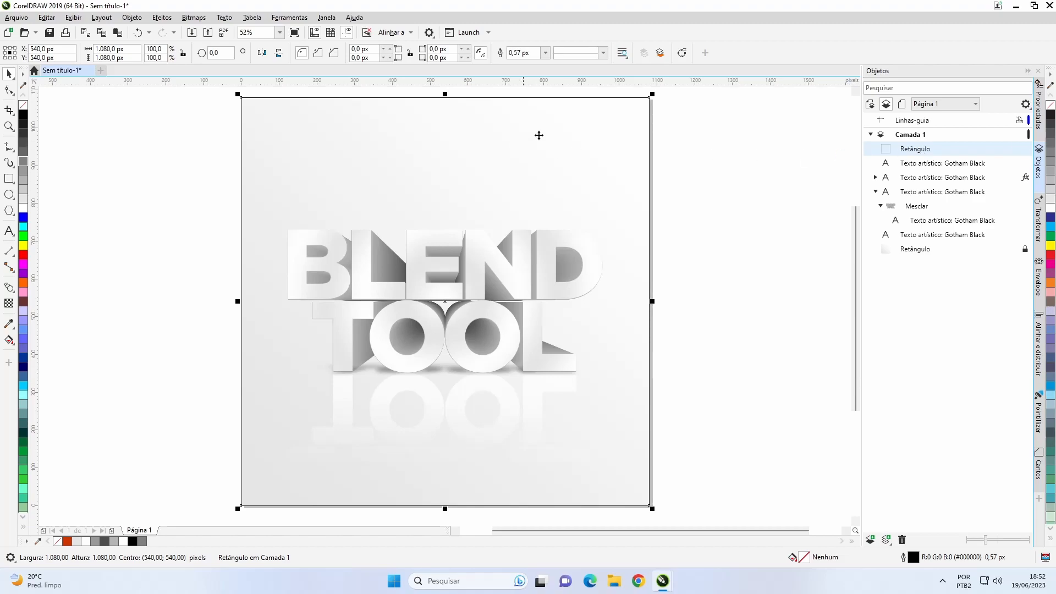
# Step: Remove the front rectangle's outline and fill it with brick red (Vermelho-tijolo, #CC3300)
pyautogui.click(545, 53)
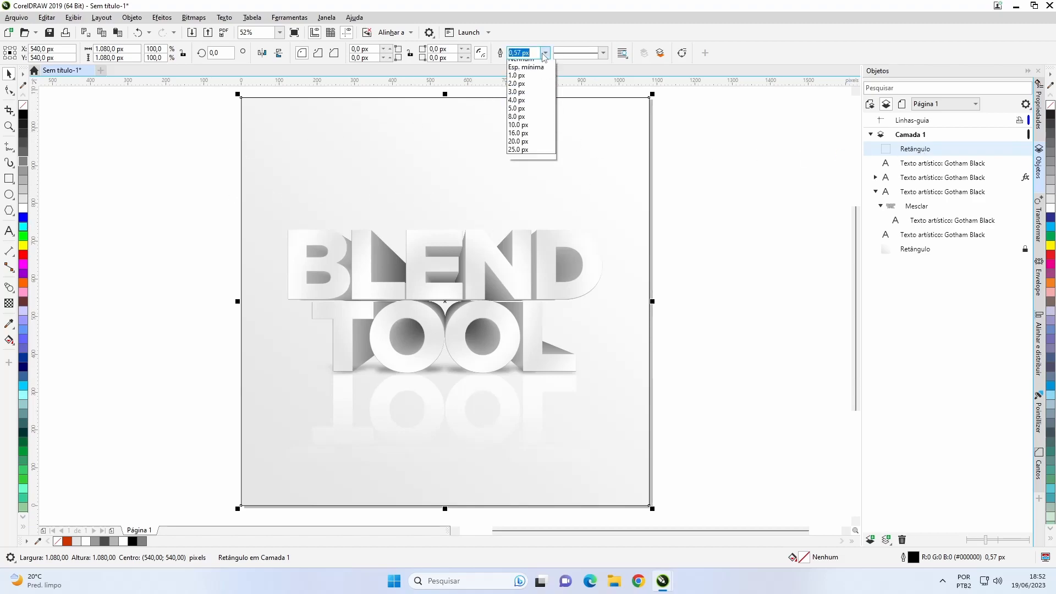
pyautogui.click(532, 61)
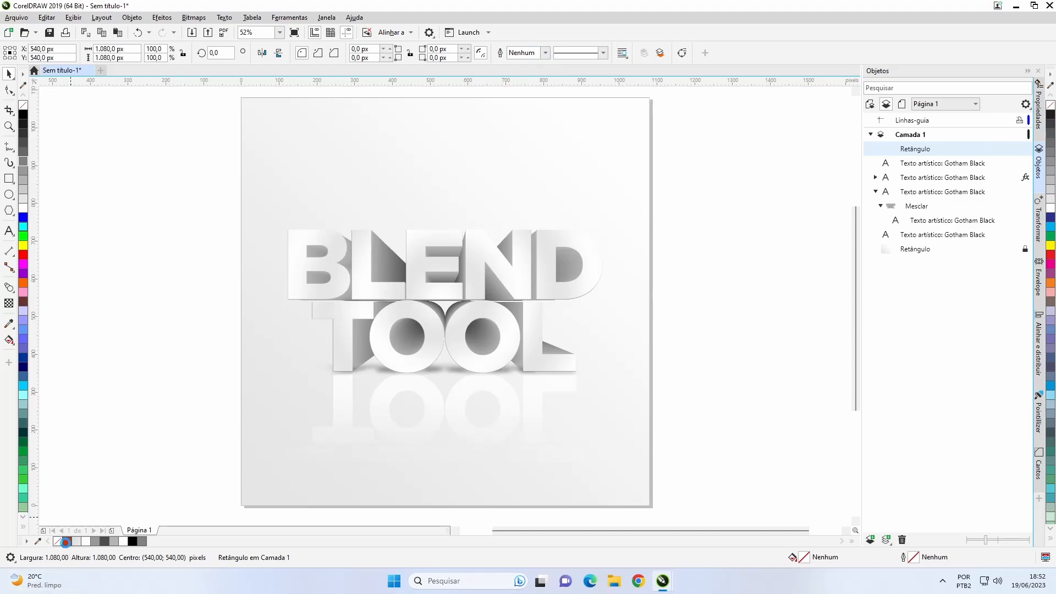
pyautogui.click(67, 542)
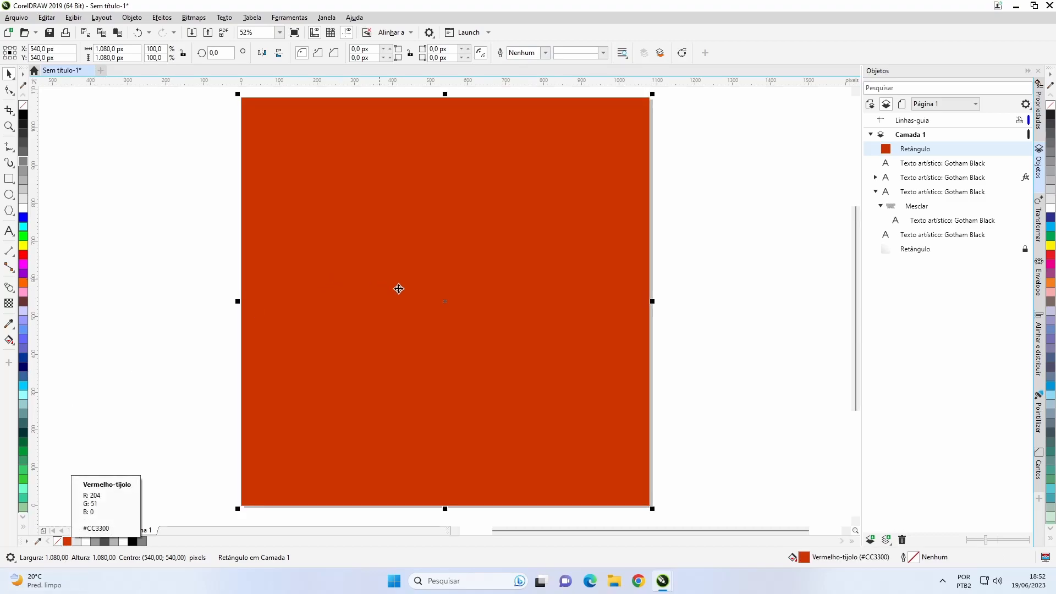
pyautogui.click(184, 176)
pyautogui.click(329, 157)
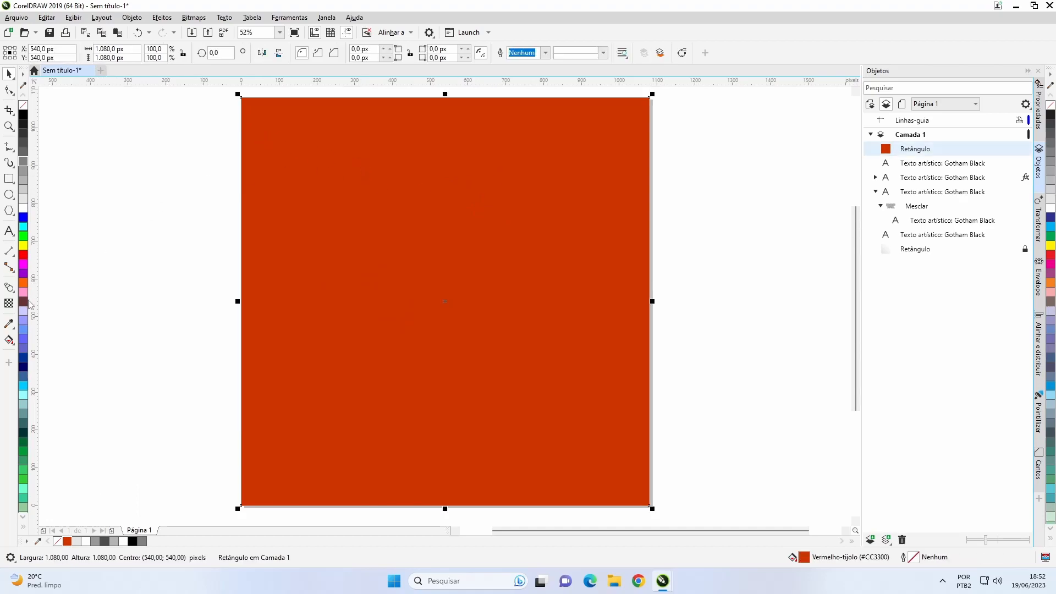
# Step: Set the red rectangle's transparency merge mode to Luz suave so it tints the artwork beneath
pyautogui.click(9, 304)
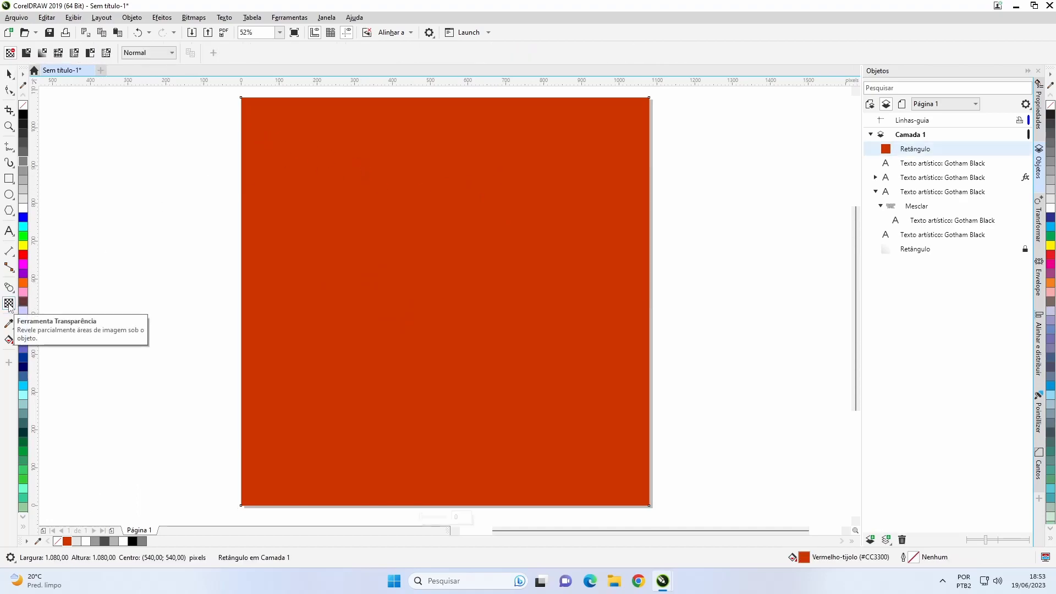
pyautogui.click(159, 54)
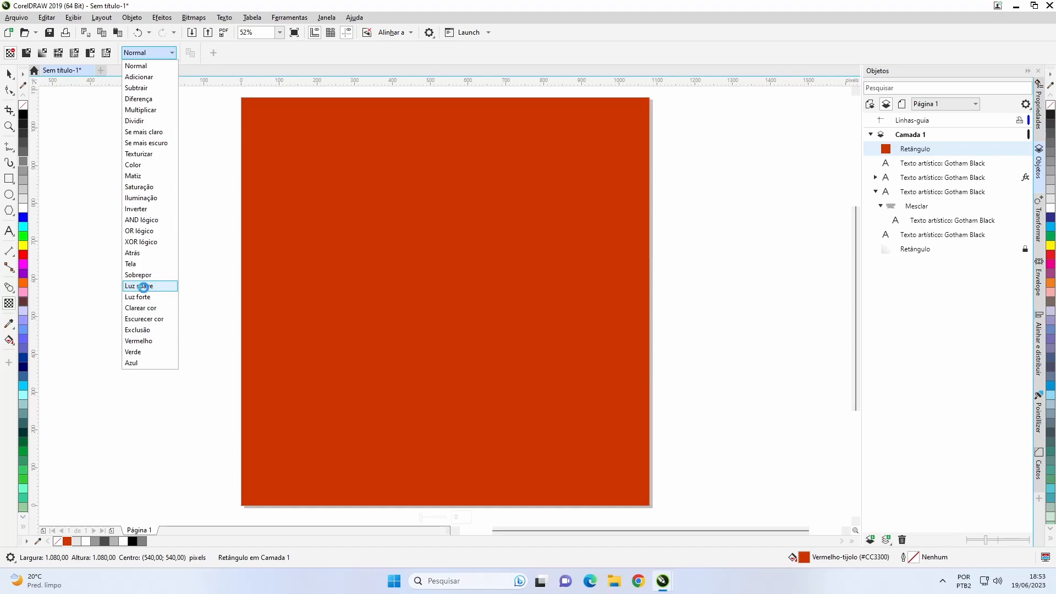
pyautogui.click(144, 287)
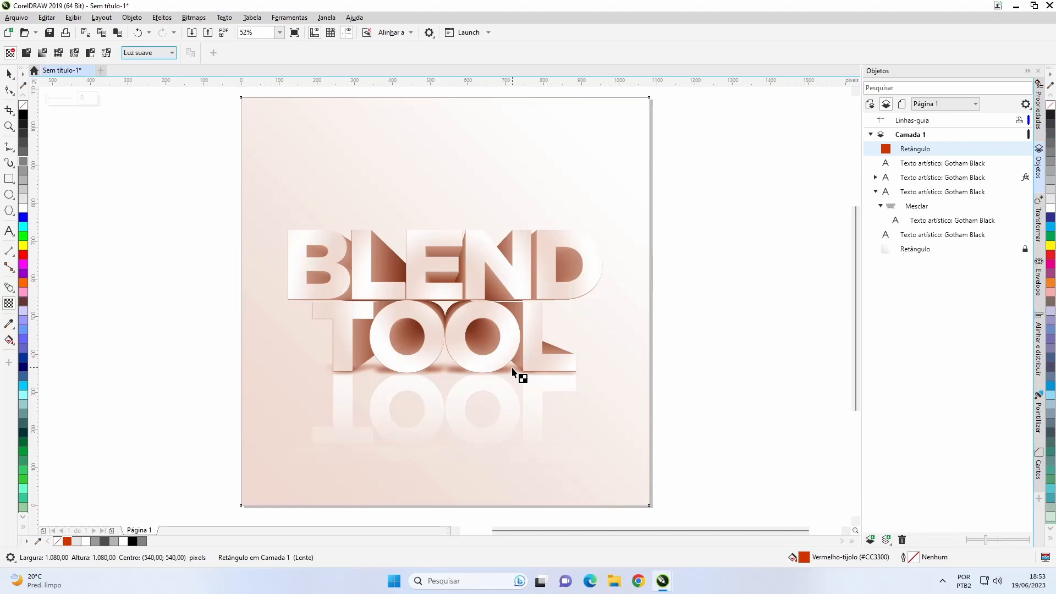
pyautogui.click(716, 324)
pyautogui.press('F4')
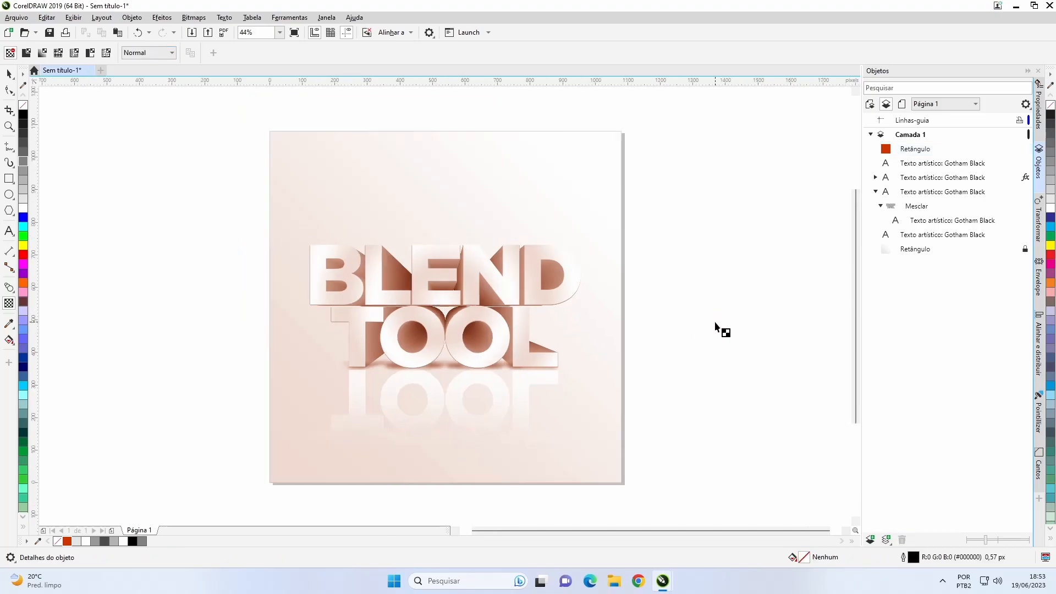
# Step: Try cyan (#00FFFF), baby blue (#6699FF) and green (#33CC66) fills on the overlay rectangle, and return it to brick red (#CC3300)
pyautogui.click(581, 195)
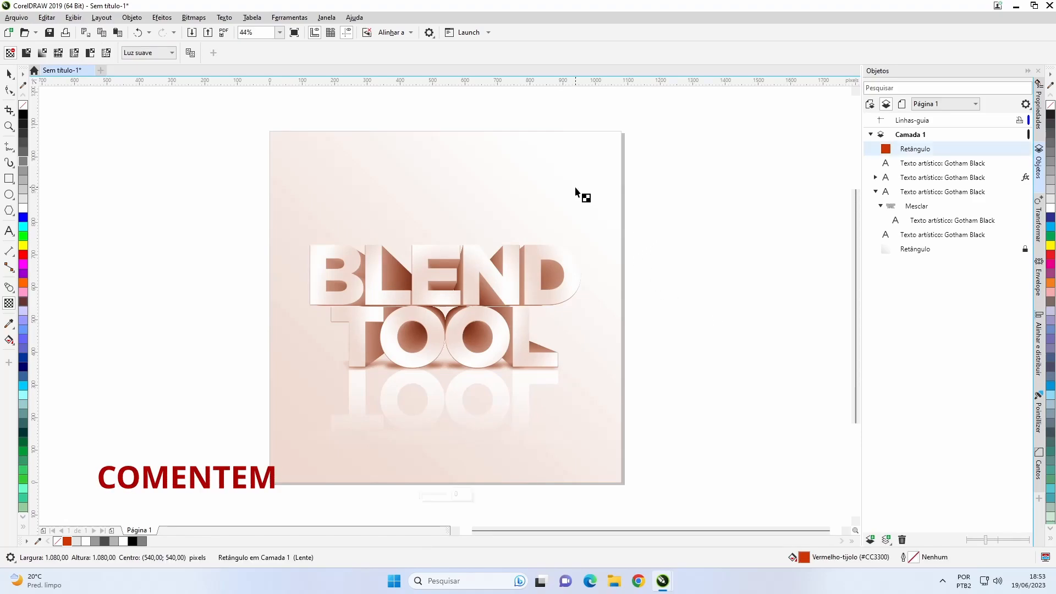
pyautogui.click(9, 73)
pyautogui.press('Escape')
pyautogui.click(290, 176)
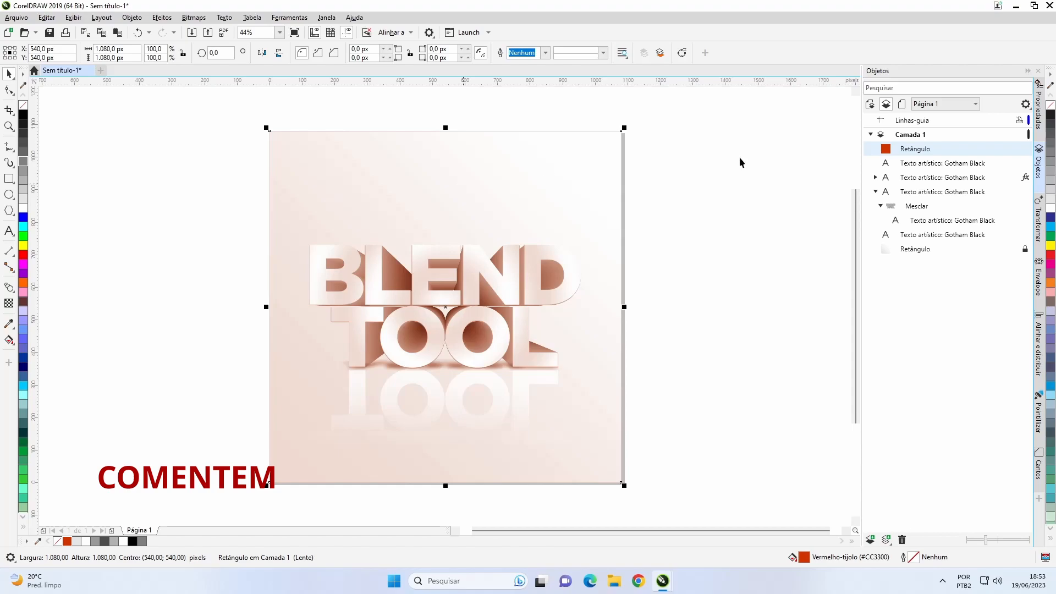
pyautogui.click(25, 228)
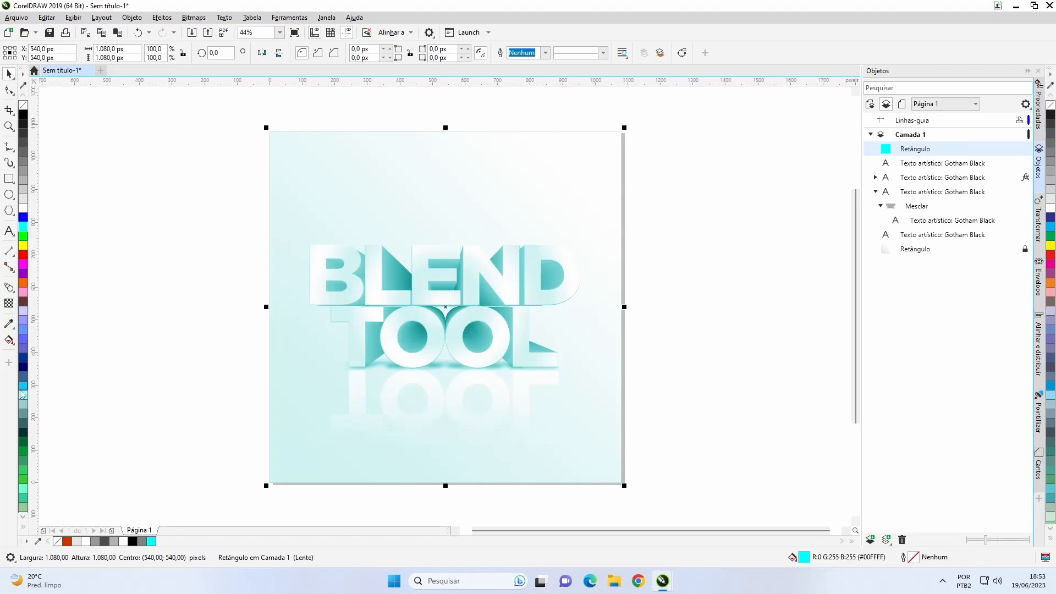
pyautogui.click(23, 333)
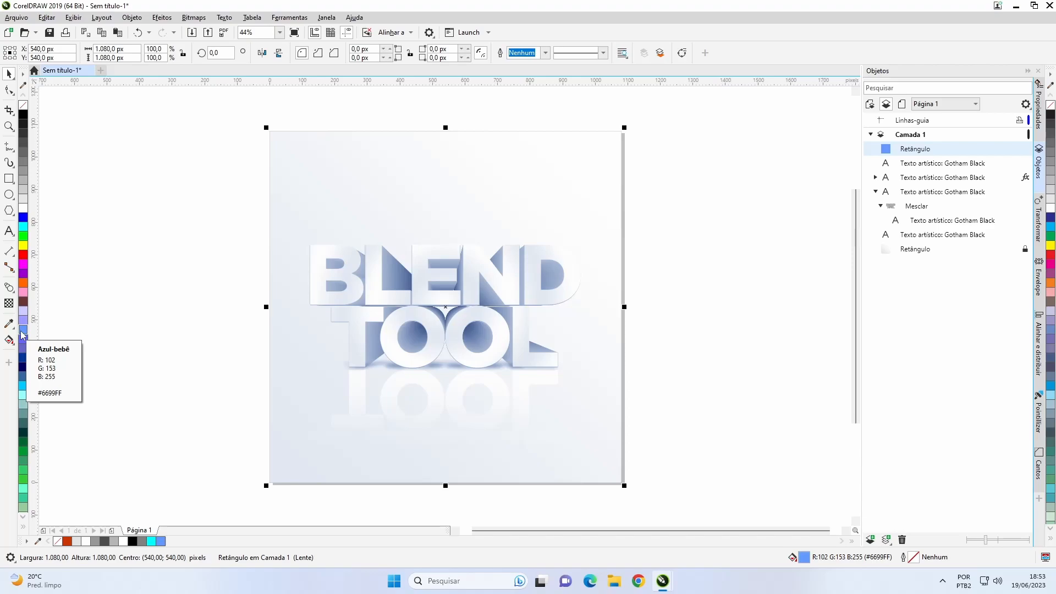
pyautogui.click(23, 470)
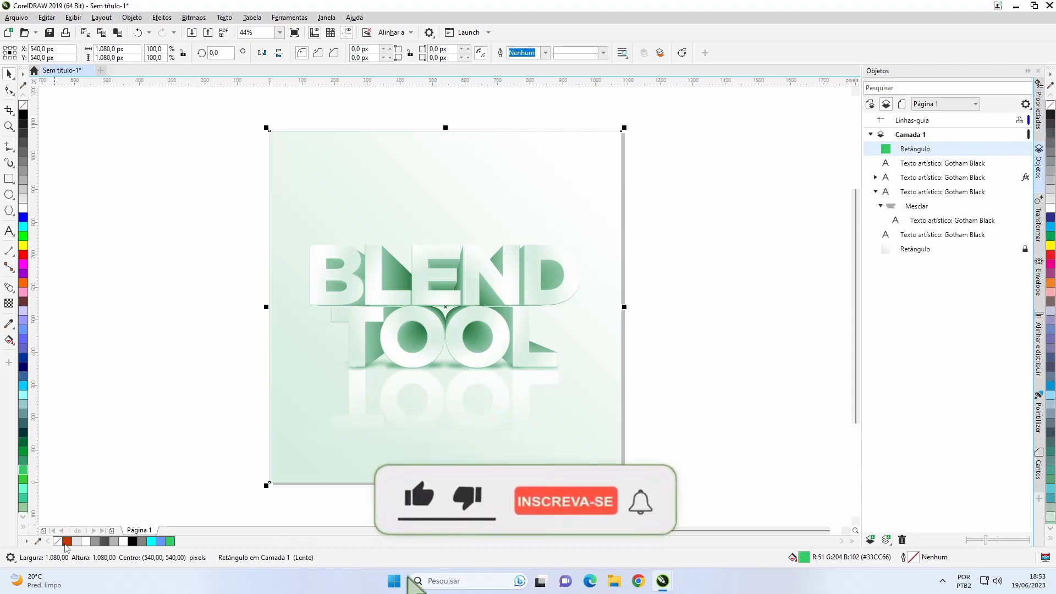
pyautogui.click(67, 541)
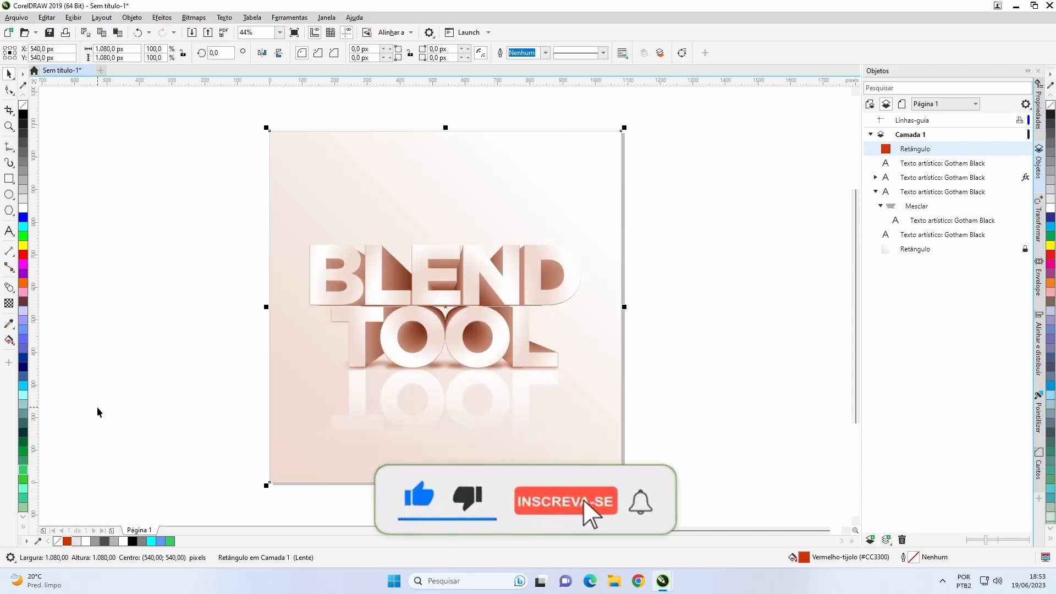